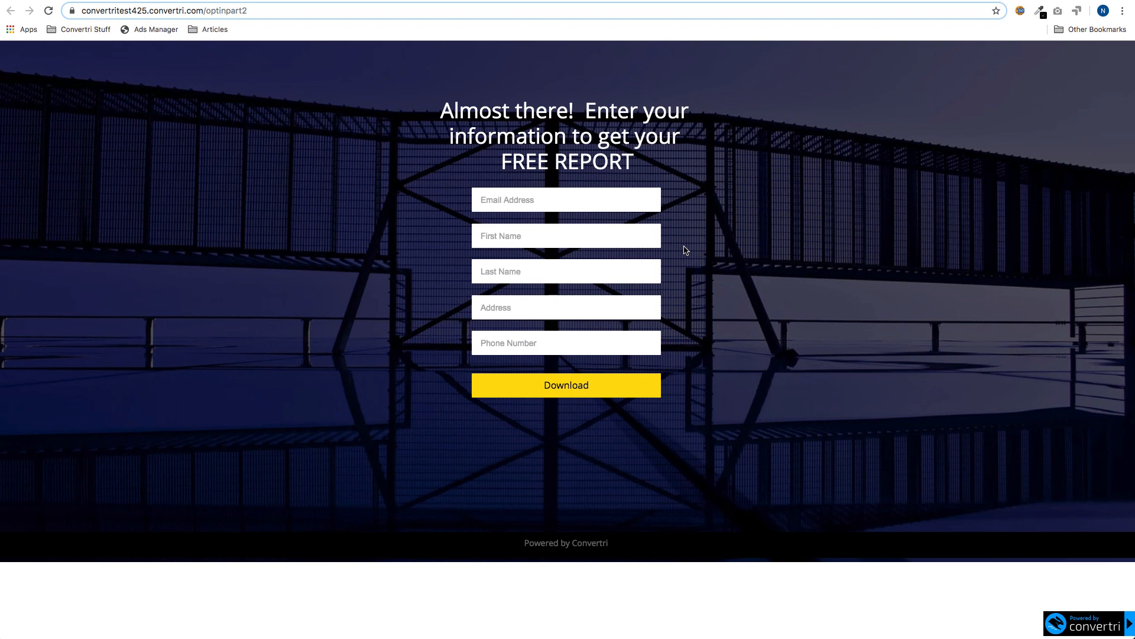
- Compare the live optinpart1 and optinpart2 pages, ending on the Short Optin editor tab
left_click(433, 1)
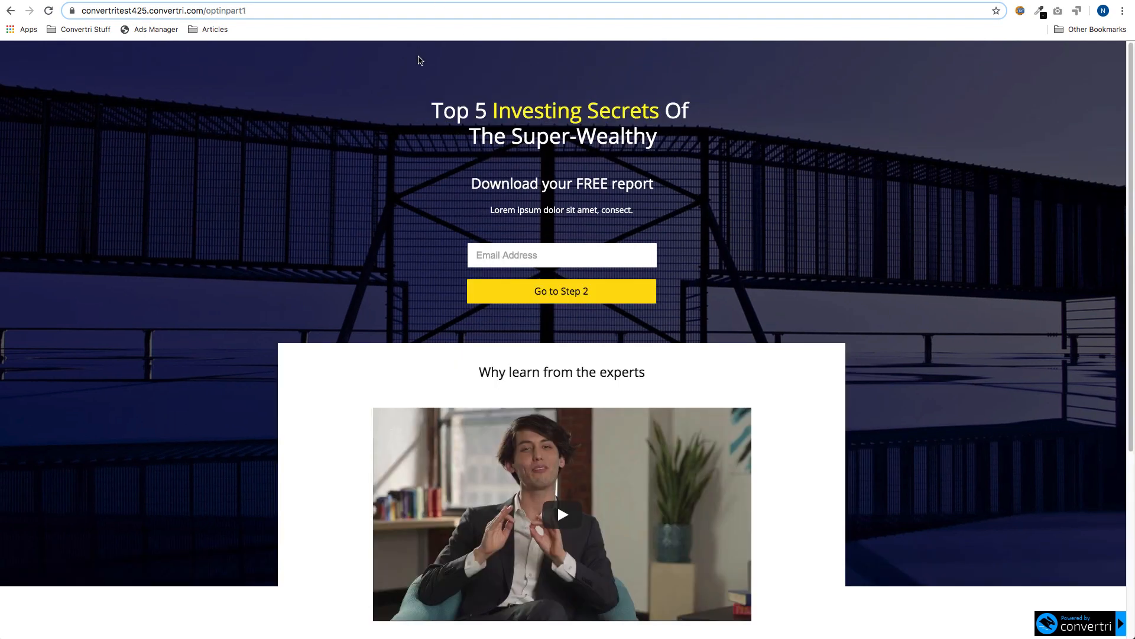
left_click(535, 2)
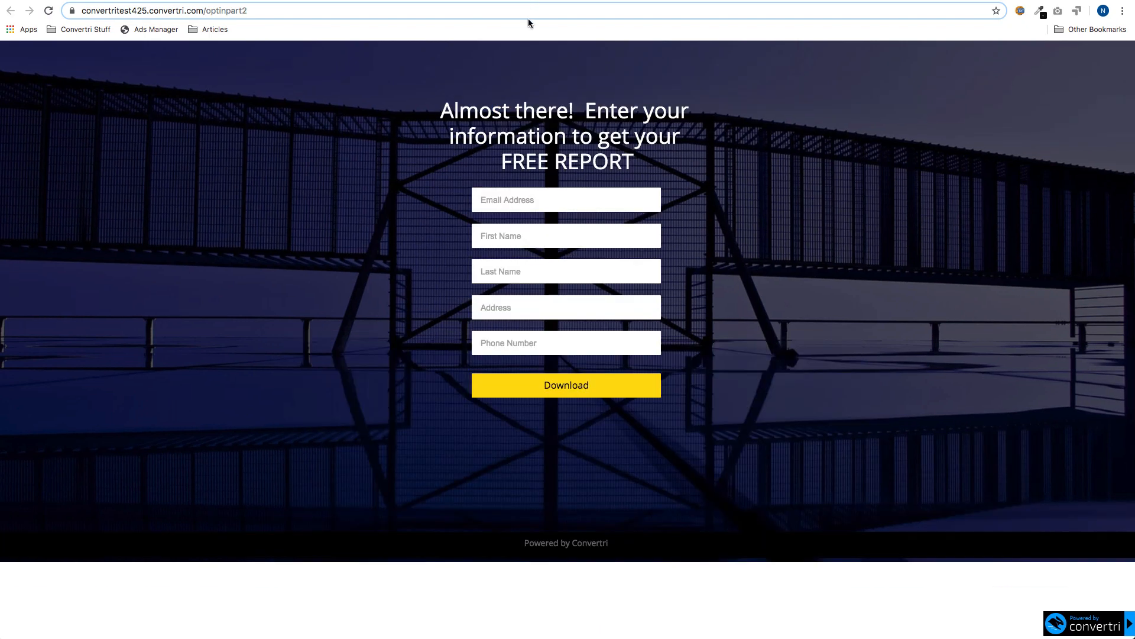
left_click(373, 2)
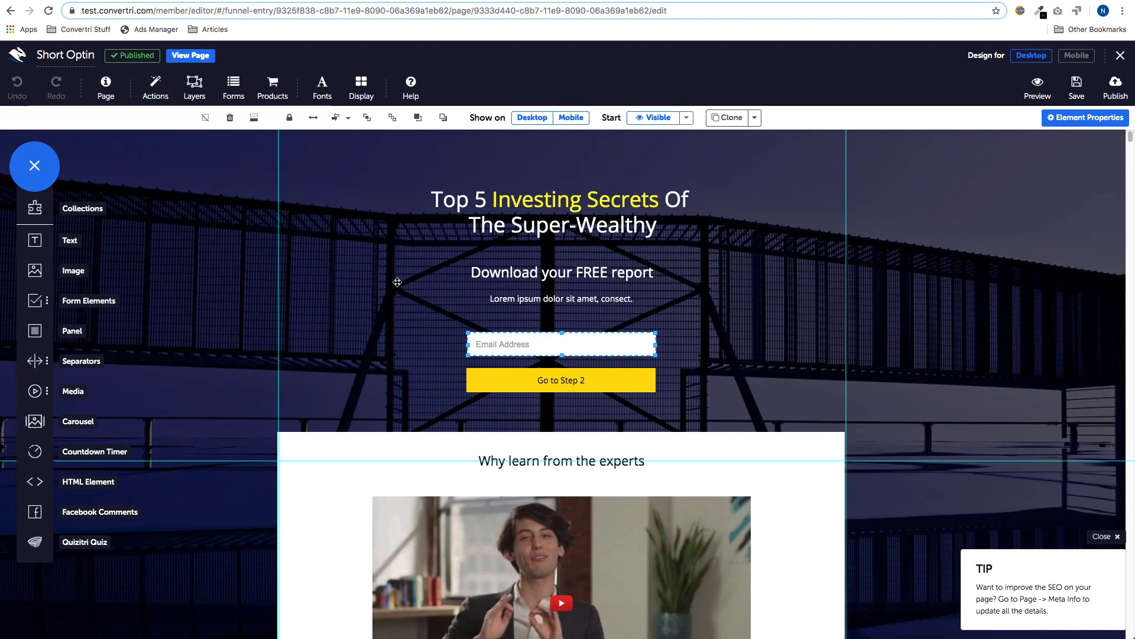
- Connect the Short Optin form to MailChimp using the Dev/Test - Signup list
left_click(226, 94)
left_click(347, 156)
left_click(298, 180)
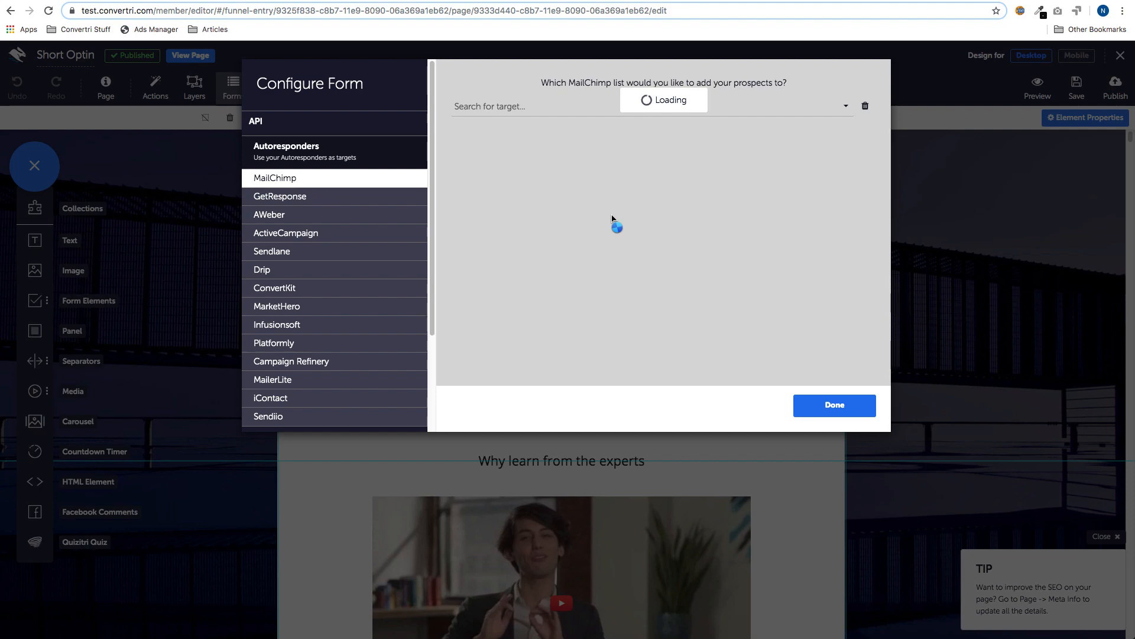
left_click(846, 106)
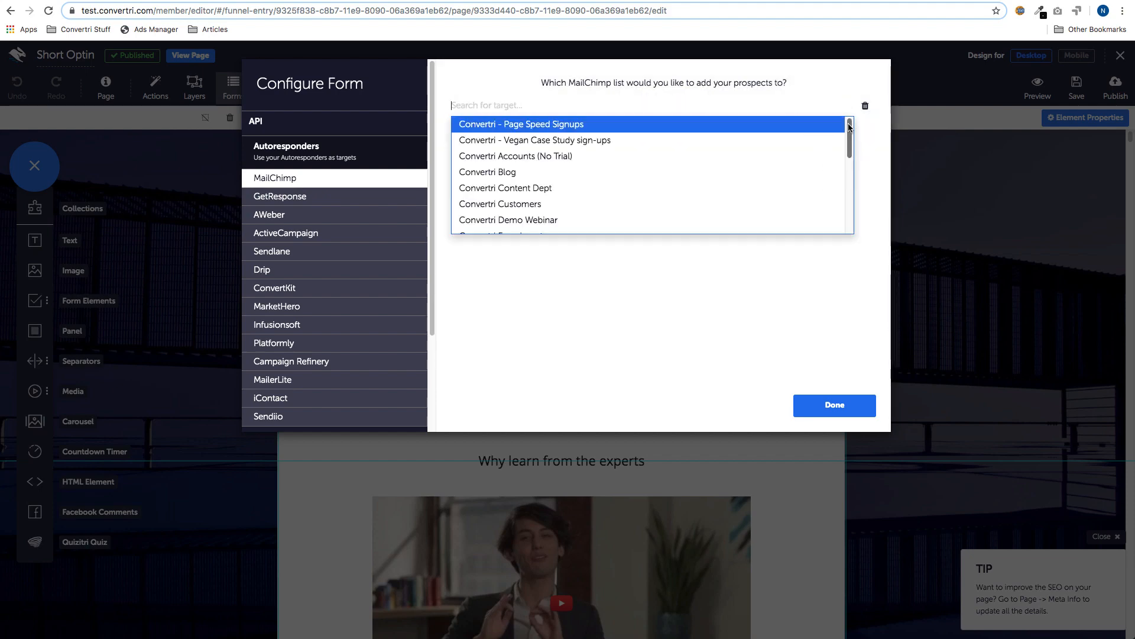
left_click_drag(850, 127, 844, 195)
left_click(544, 165)
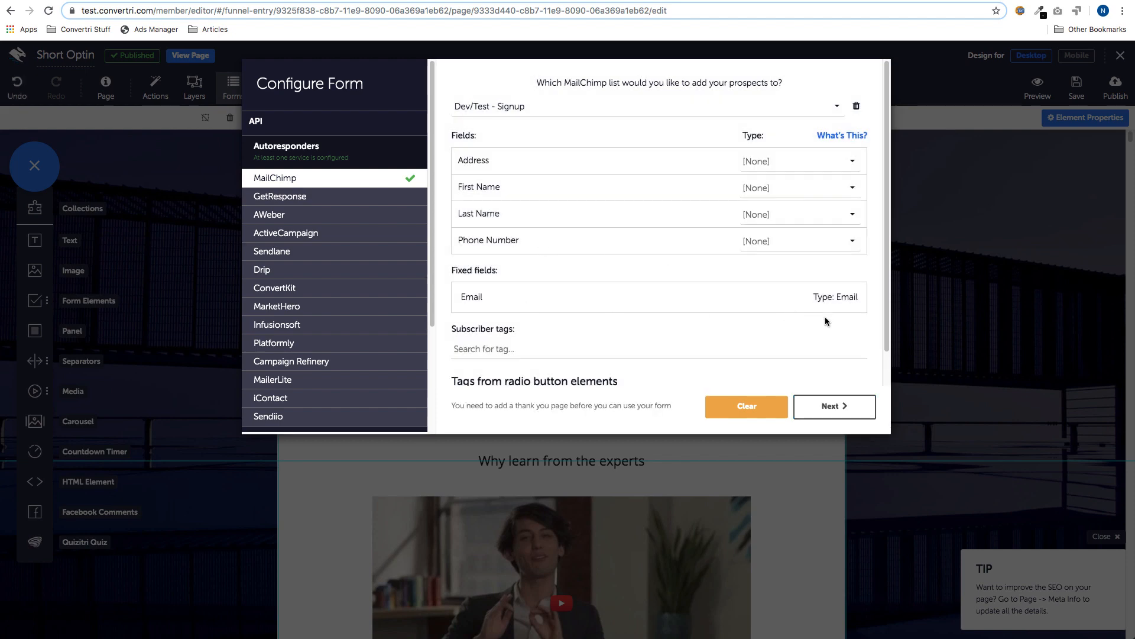
- Leave First Name unmapped, redirect to optinpart2 with form data passed on, and finish
left_click(845, 188)
left_click(800, 274)
left_click(822, 189)
left_click(786, 205)
left_click(831, 407)
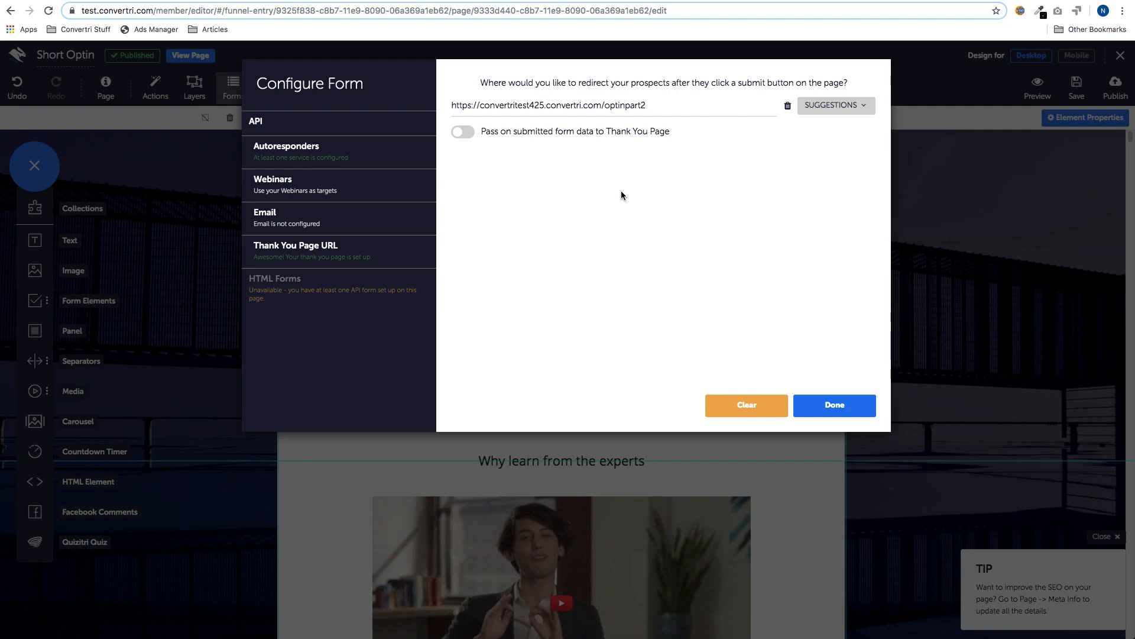
left_click(470, 133)
left_click(831, 403)
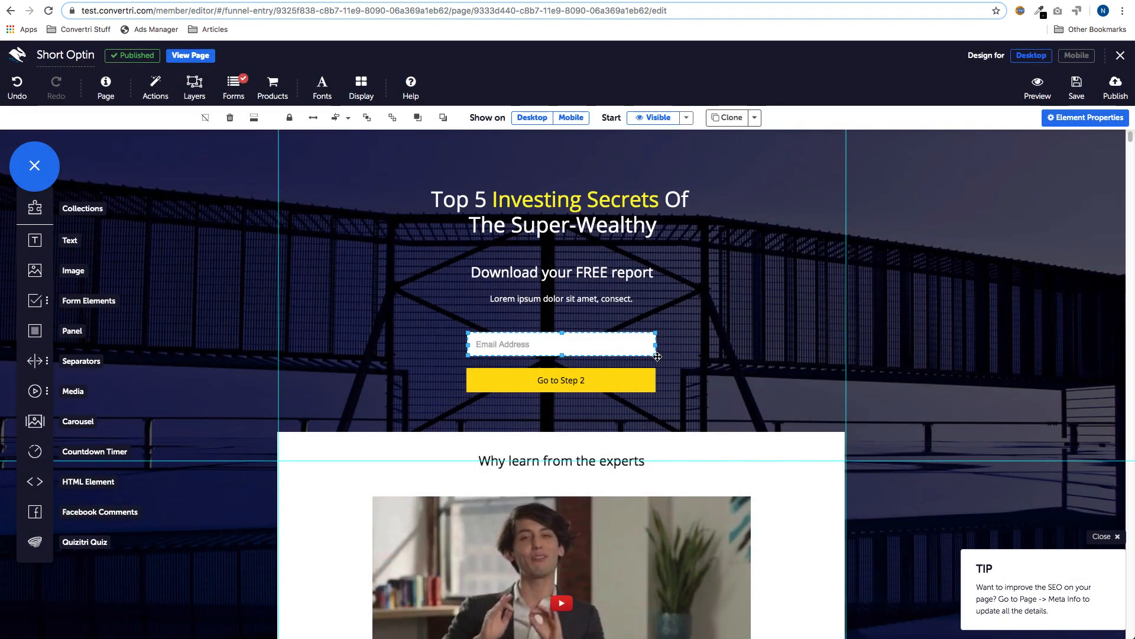
- Make the Short Optin email field a required Email-type field
left_click(1054, 122)
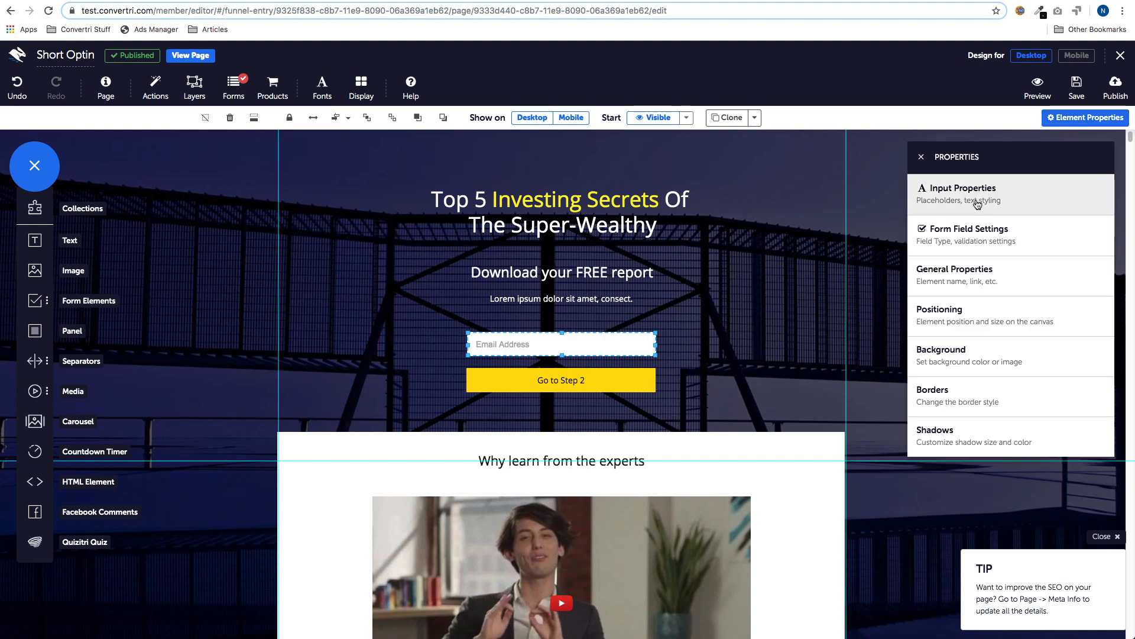
left_click(977, 234)
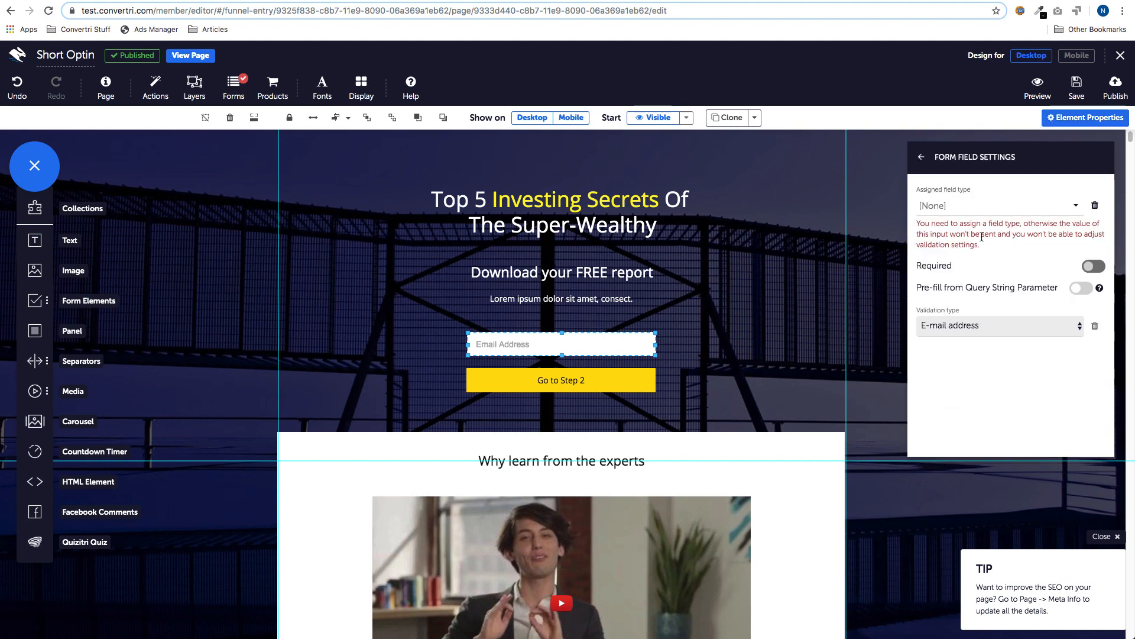
left_click(1069, 208)
left_click(1039, 239)
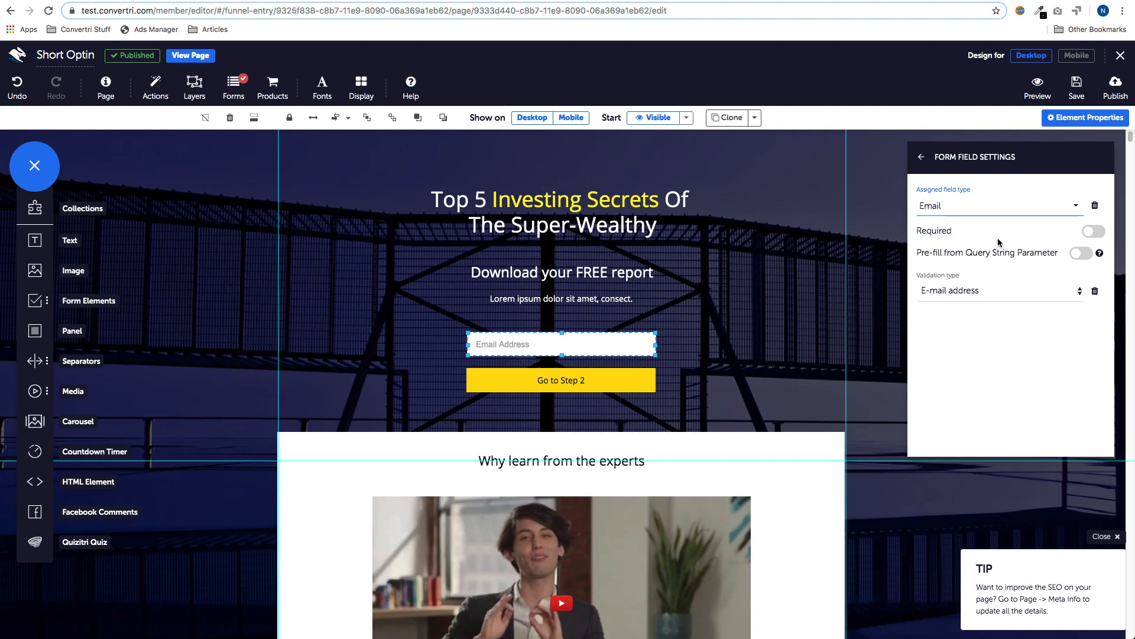
left_click(1093, 231)
- Save and publish Short Optin at optinpart1, then return to the funnel overview
left_click(1076, 89)
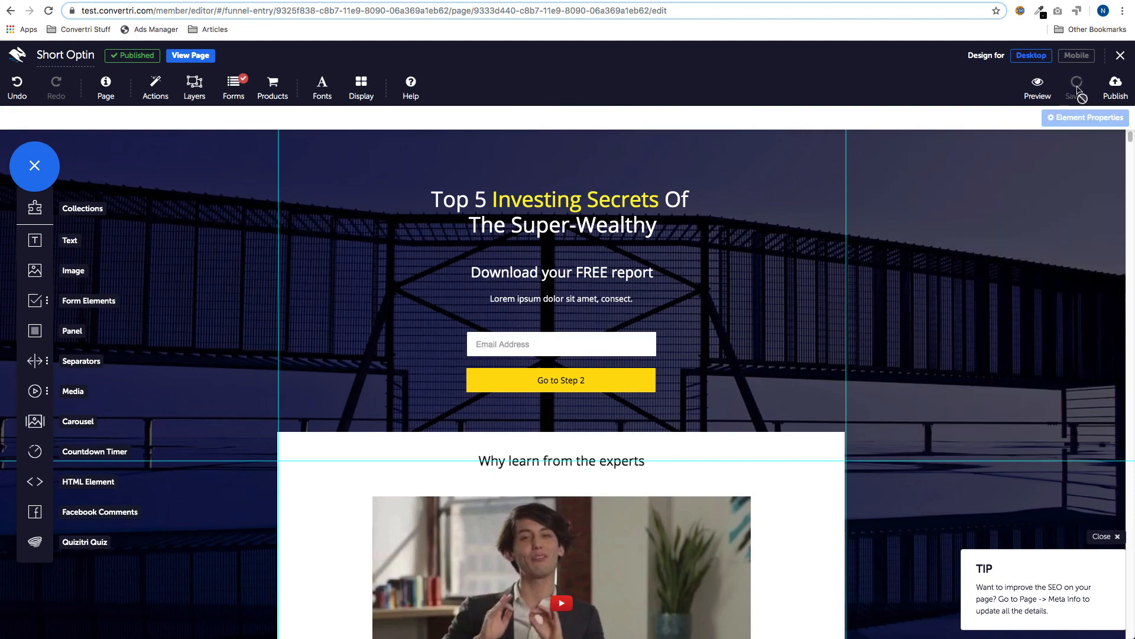
left_click(1115, 85)
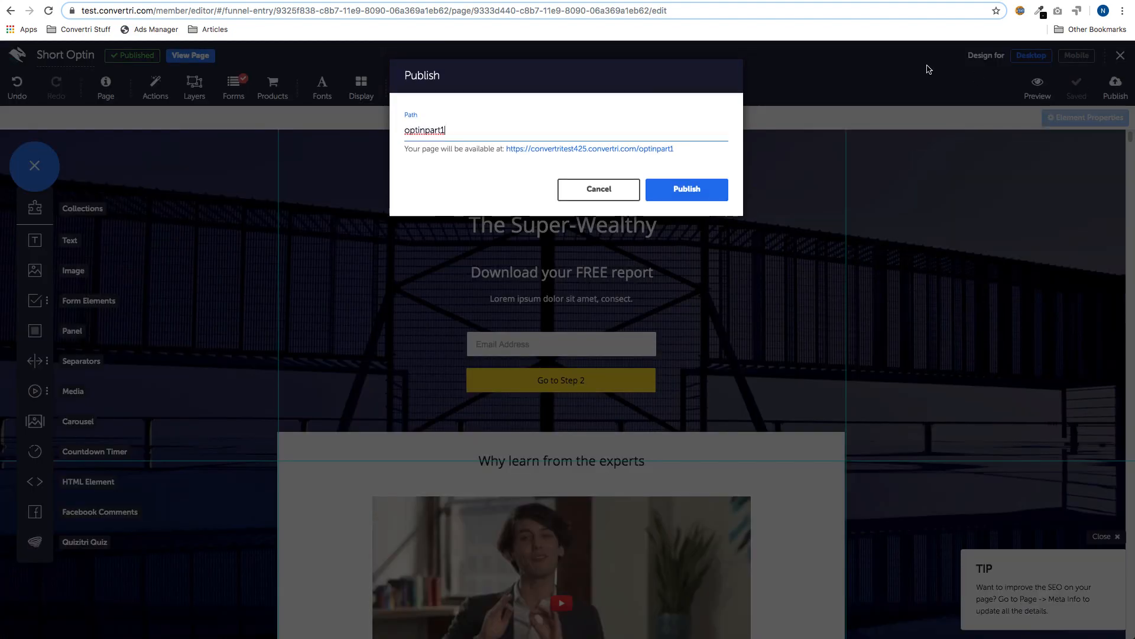
left_click(699, 189)
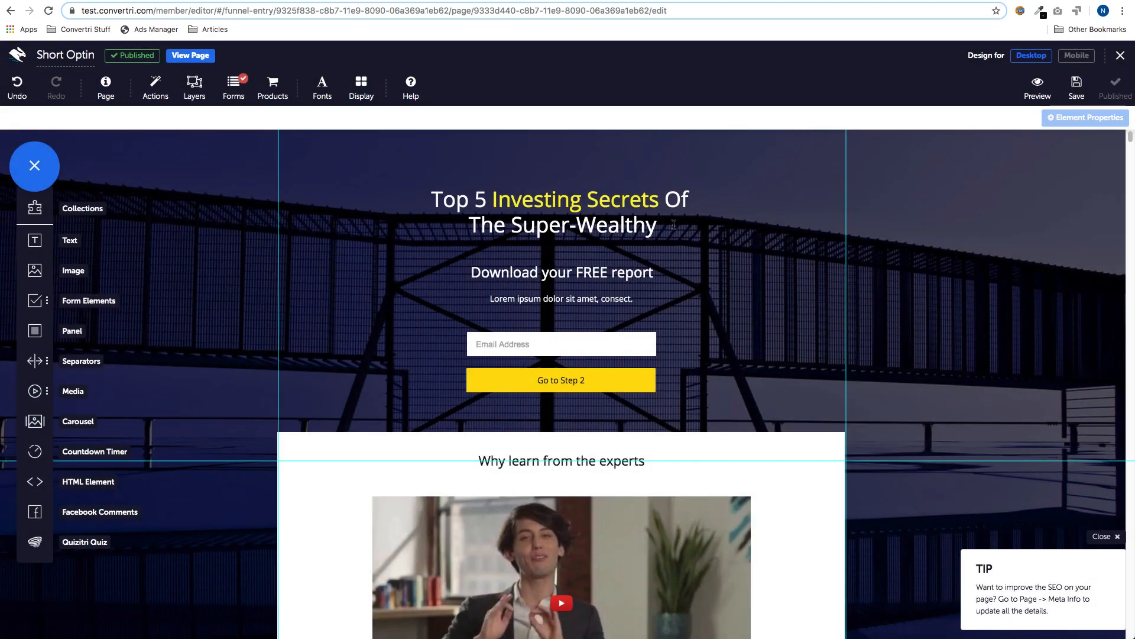
left_click(130, 0)
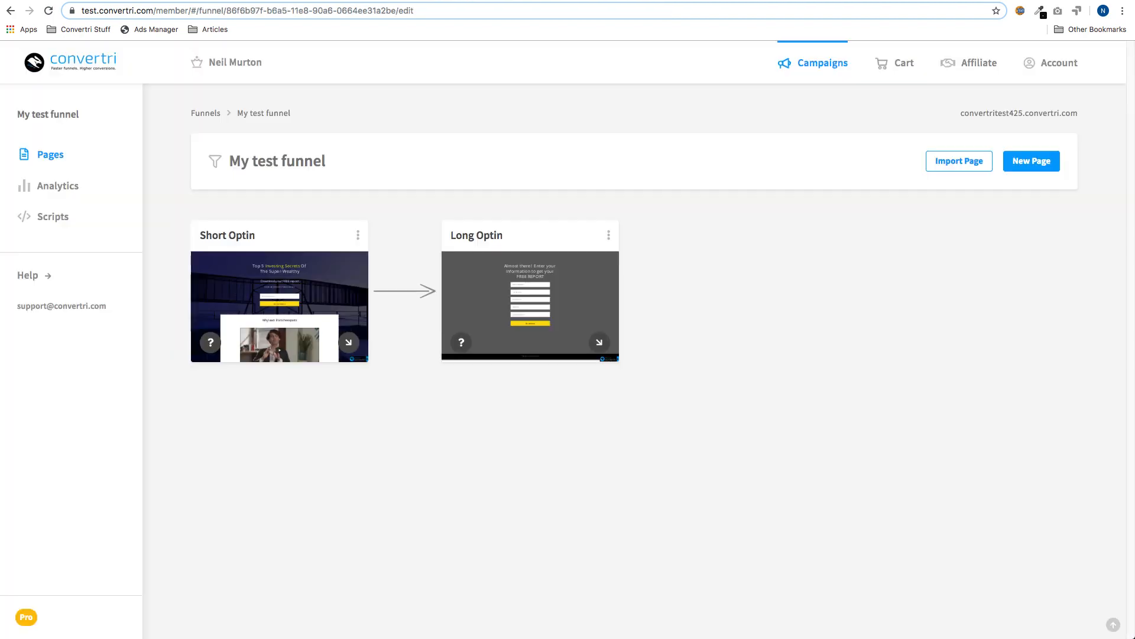
- Open the Long Optin page and connect its form to MailChimp's Dev/Test - Signup list
left_click(519, 313)
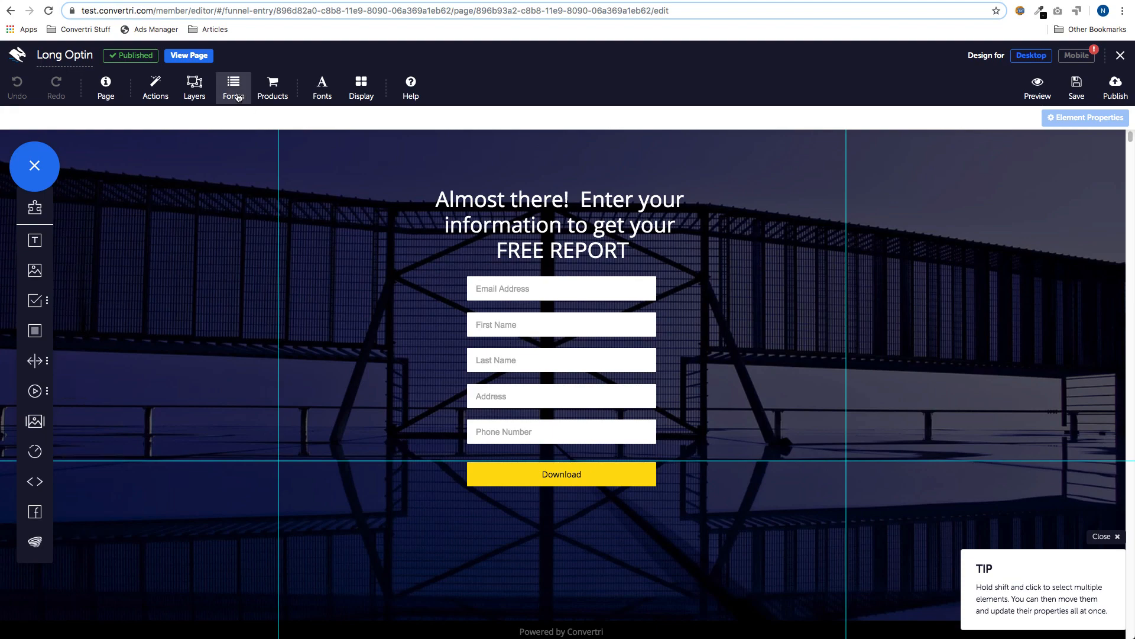
left_click(238, 94)
left_click(376, 161)
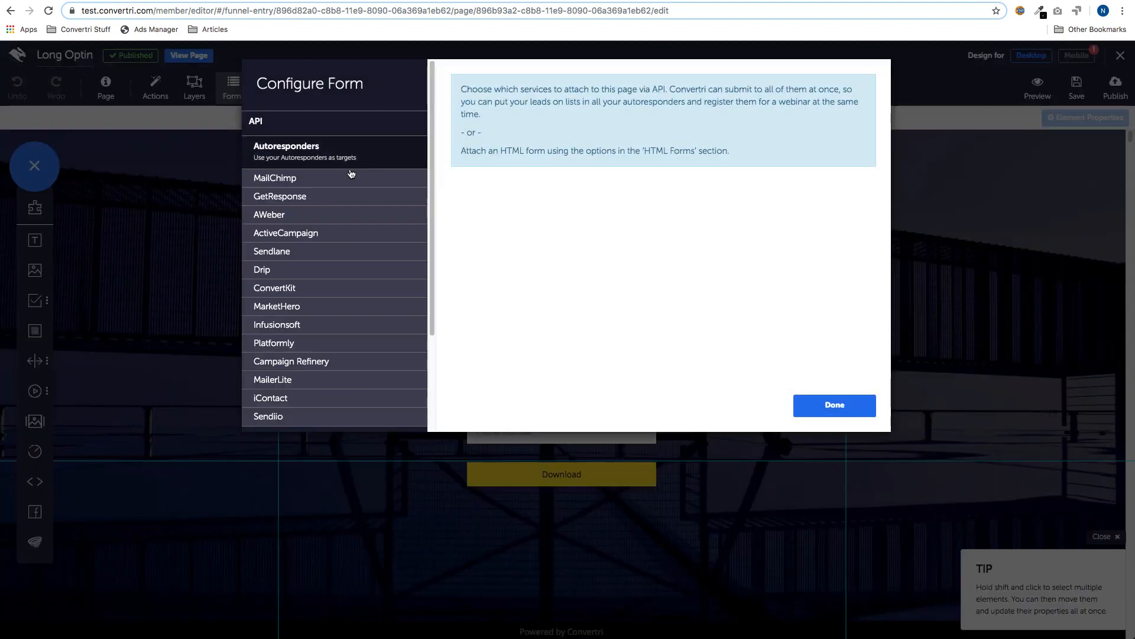
left_click(352, 175)
left_click(845, 110)
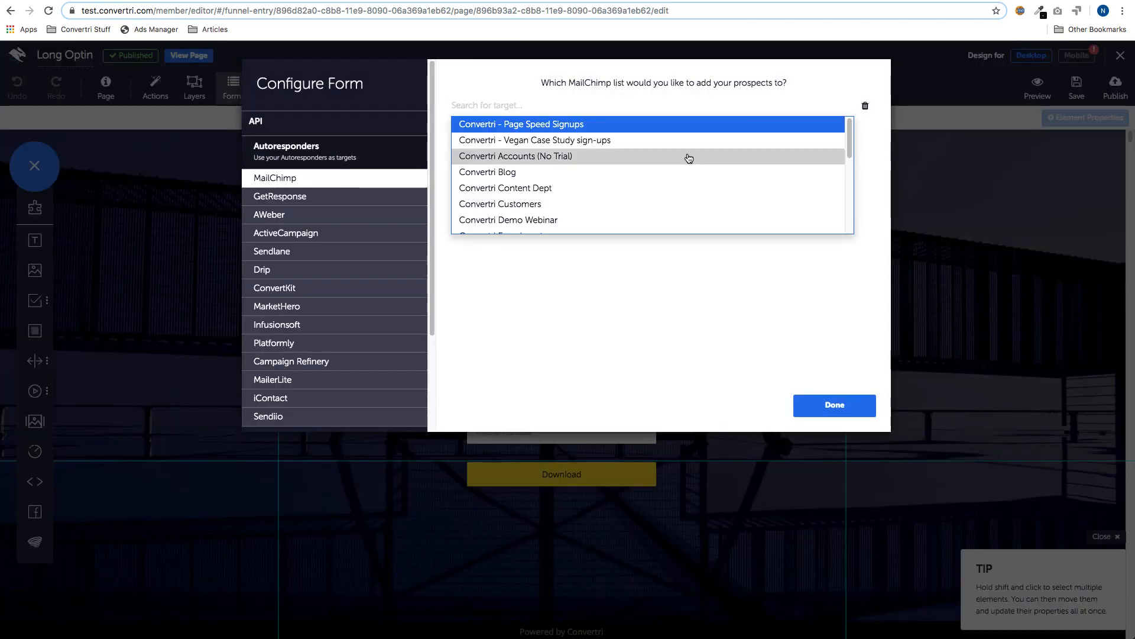
scroll(689, 158, "down", 3)
left_click(654, 180)
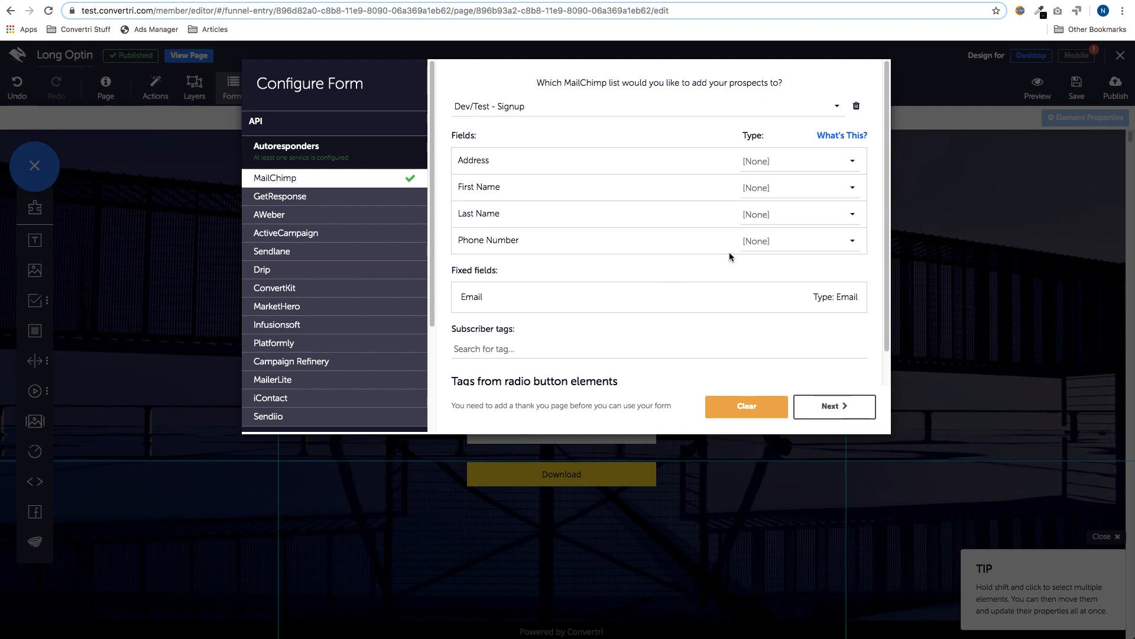
- Map Address, First Name, Last Name and Phone Number to their matching MailChimp types
left_click(847, 167)
scroll(796, 248, "down", 4)
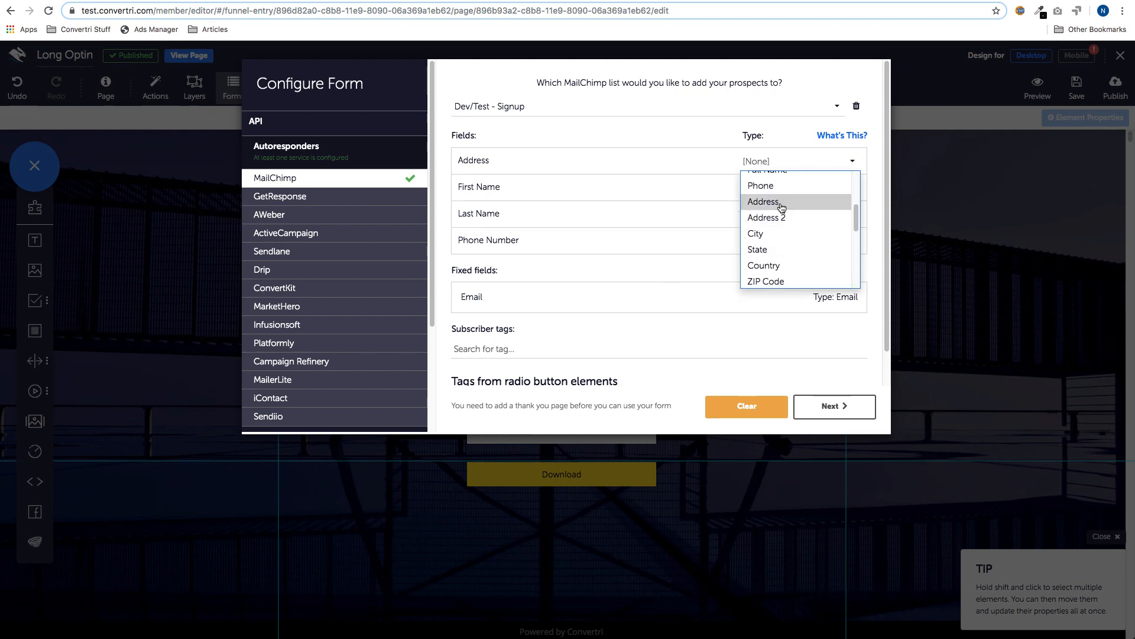
left_click(796, 203)
left_click(800, 189)
left_click(796, 269)
left_click(786, 216)
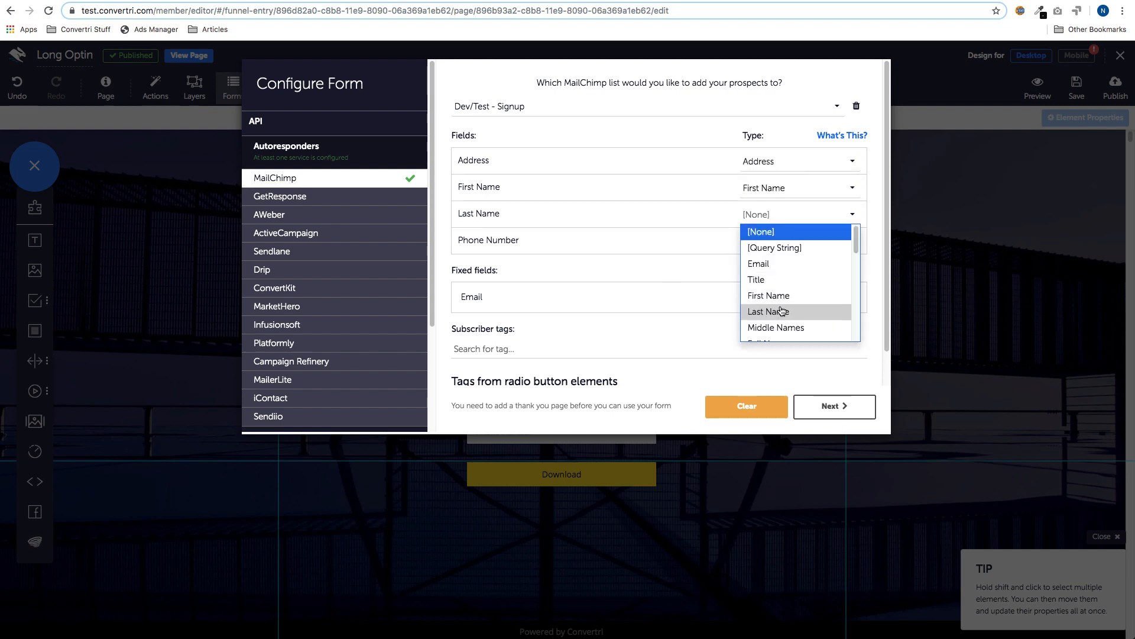
left_click(775, 310)
left_click(786, 243)
scroll(786, 328, "down", 3)
scroll(786, 328, "down", 1)
scroll(783, 319, "up", 5)
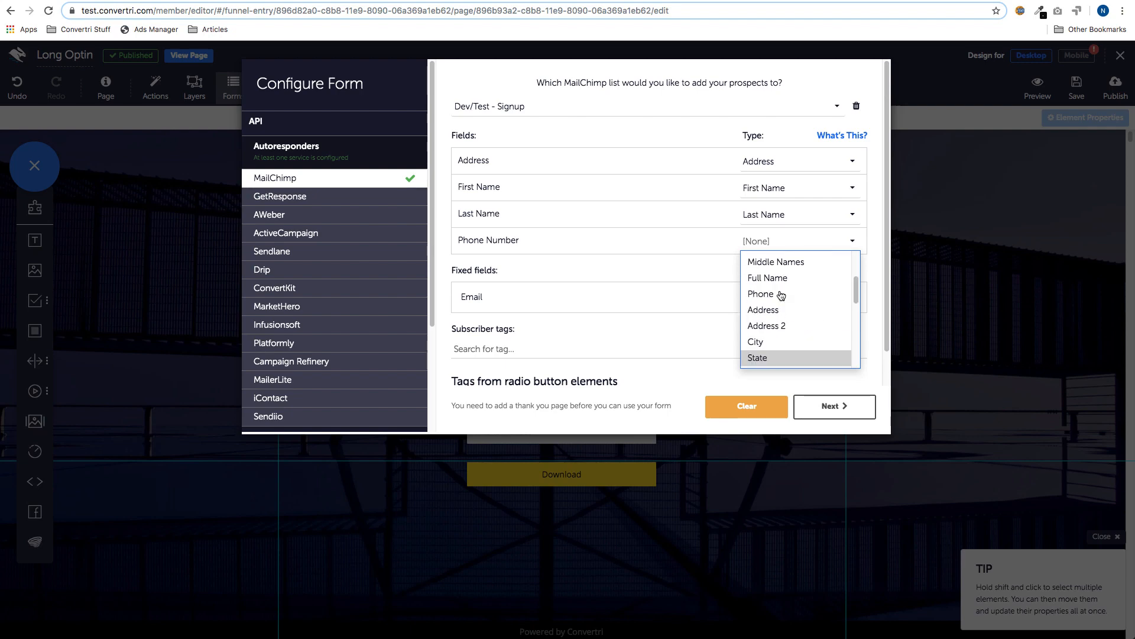
left_click(779, 362)
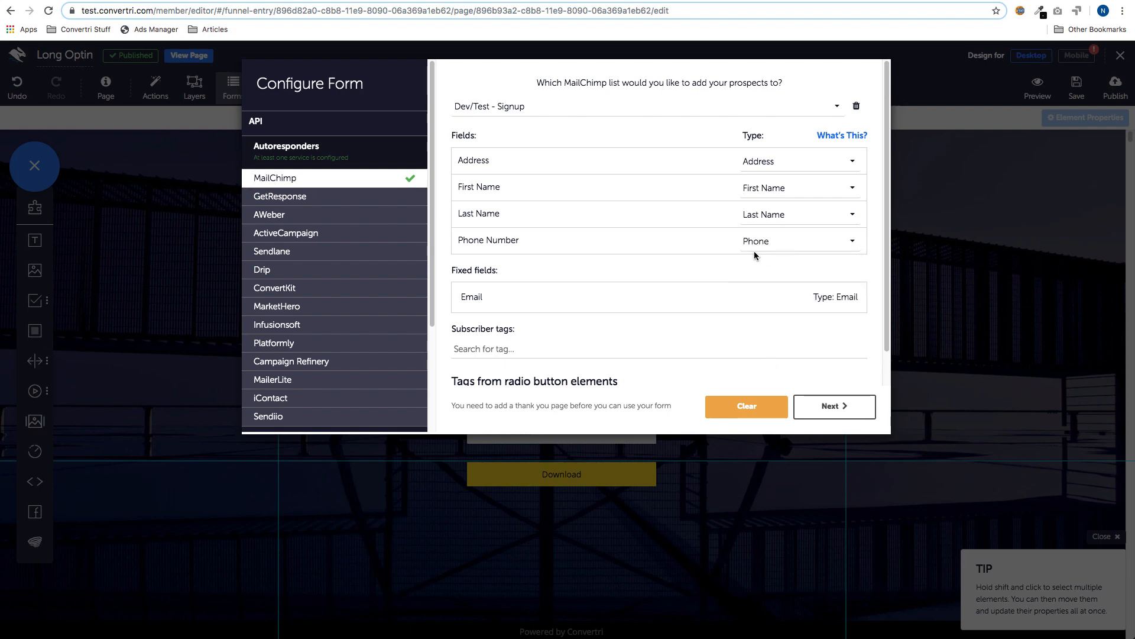
- Set the thank-you redirect to google.com and close the form configuration
left_click(831, 407)
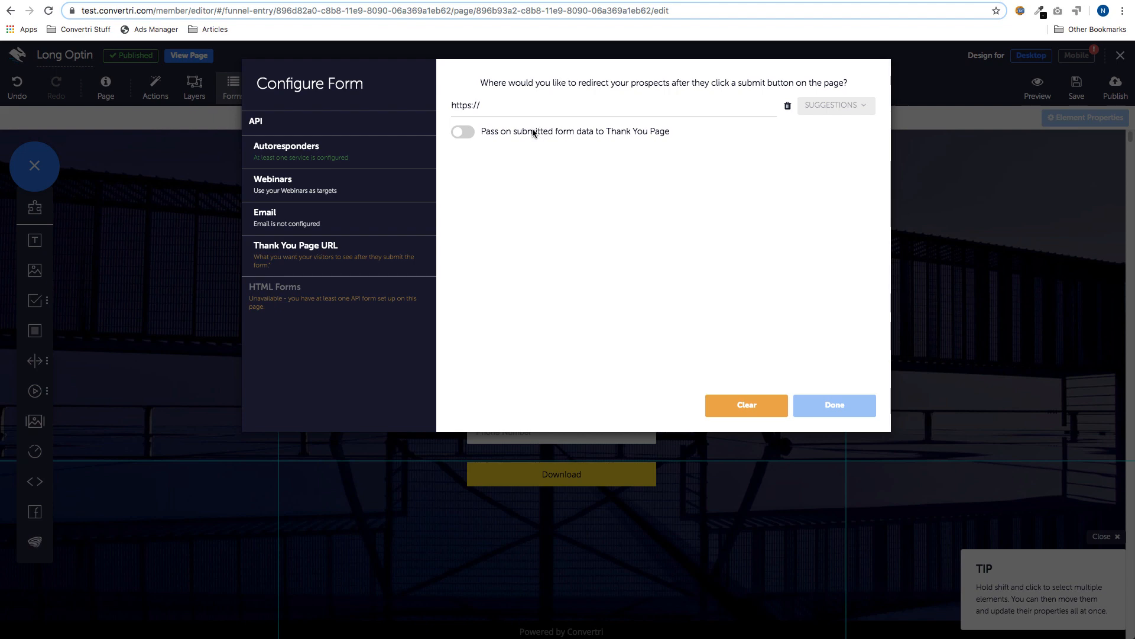
left_click(519, 109)
type("google.com")
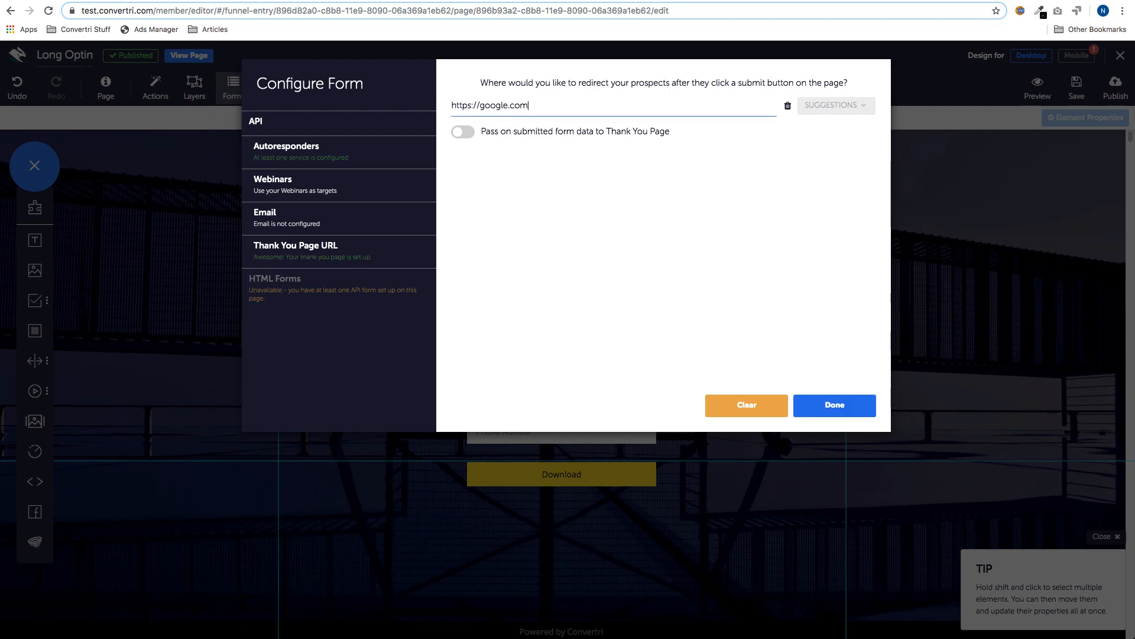
left_click(538, 216)
left_click(835, 408)
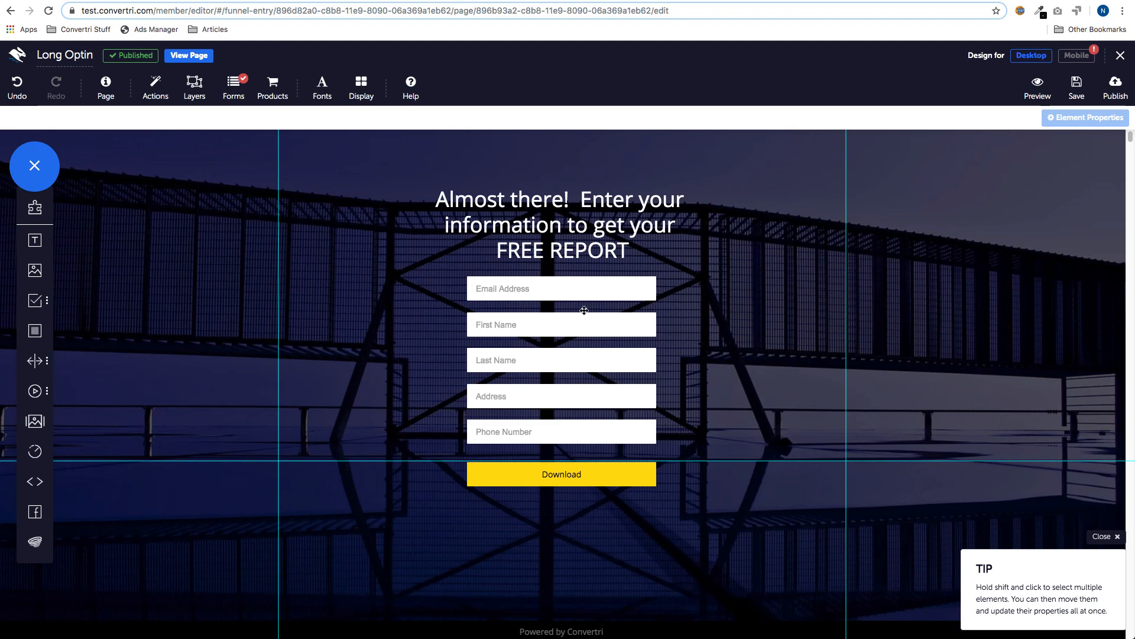
- Set the Long Optin Email Address input to Email type, required, with query-string pre-fill on
left_click(576, 295)
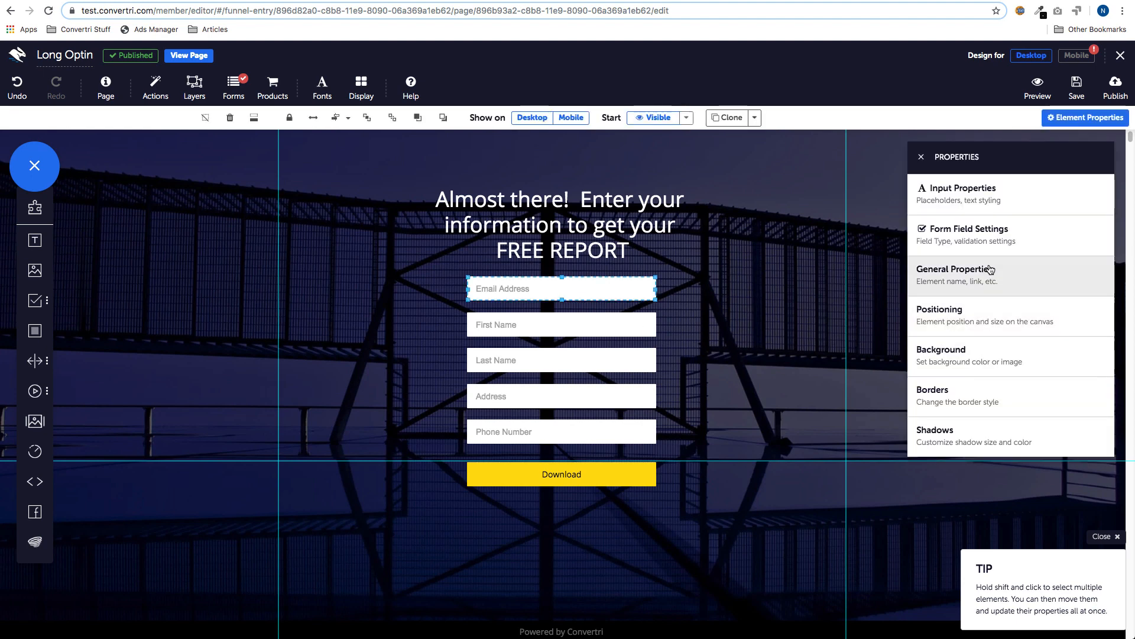
left_click(977, 240)
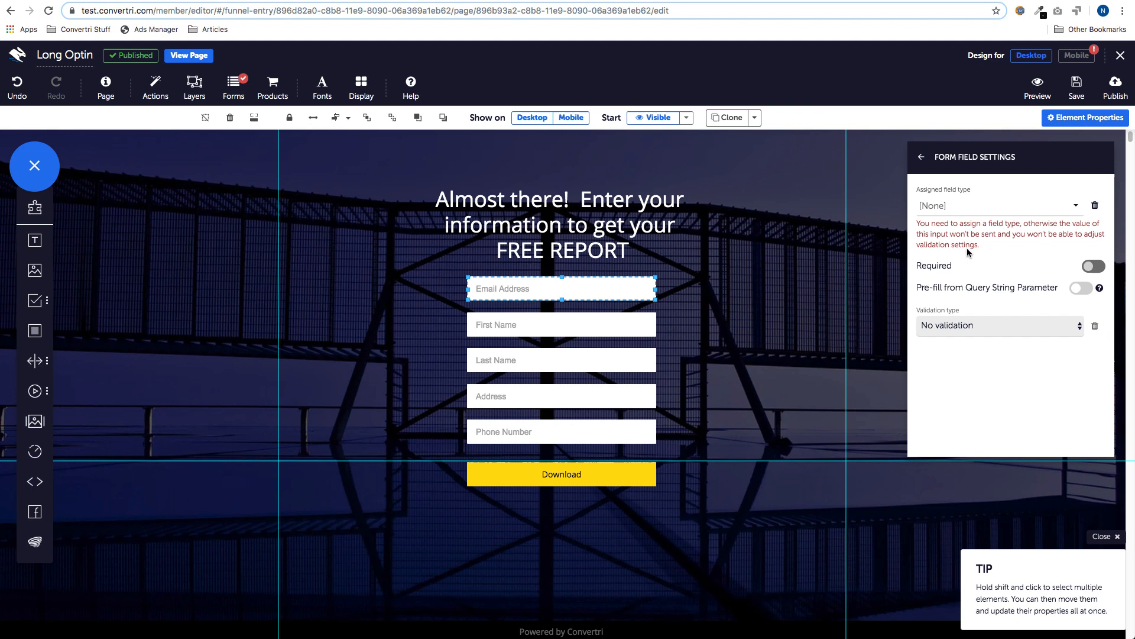
left_click(1070, 208)
left_click(1015, 242)
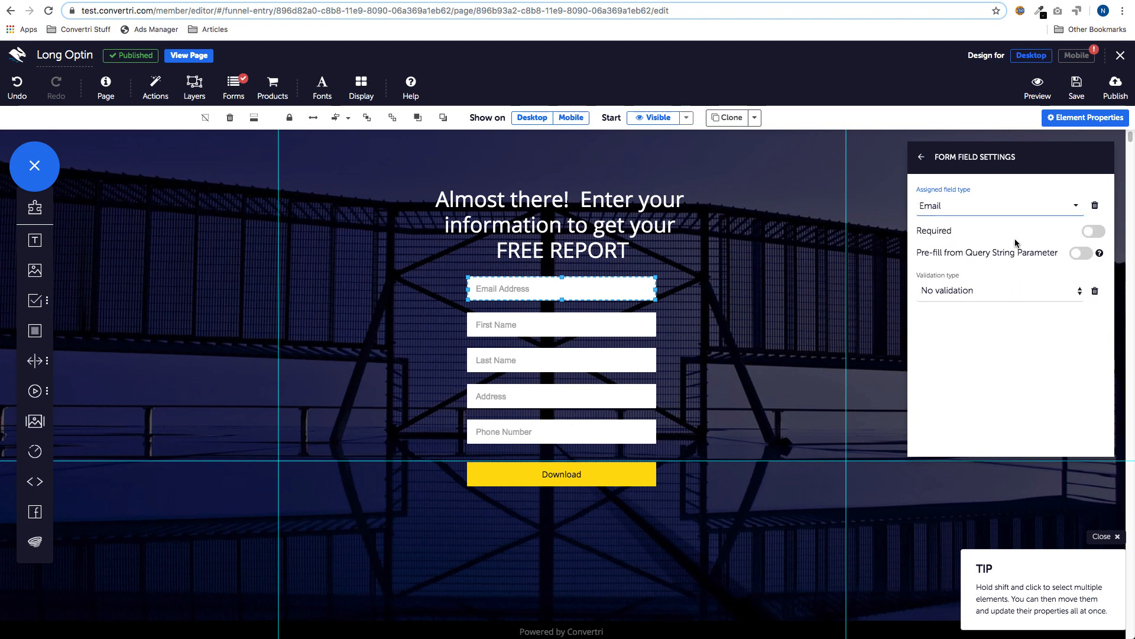
left_click(1093, 231)
left_click(1082, 255)
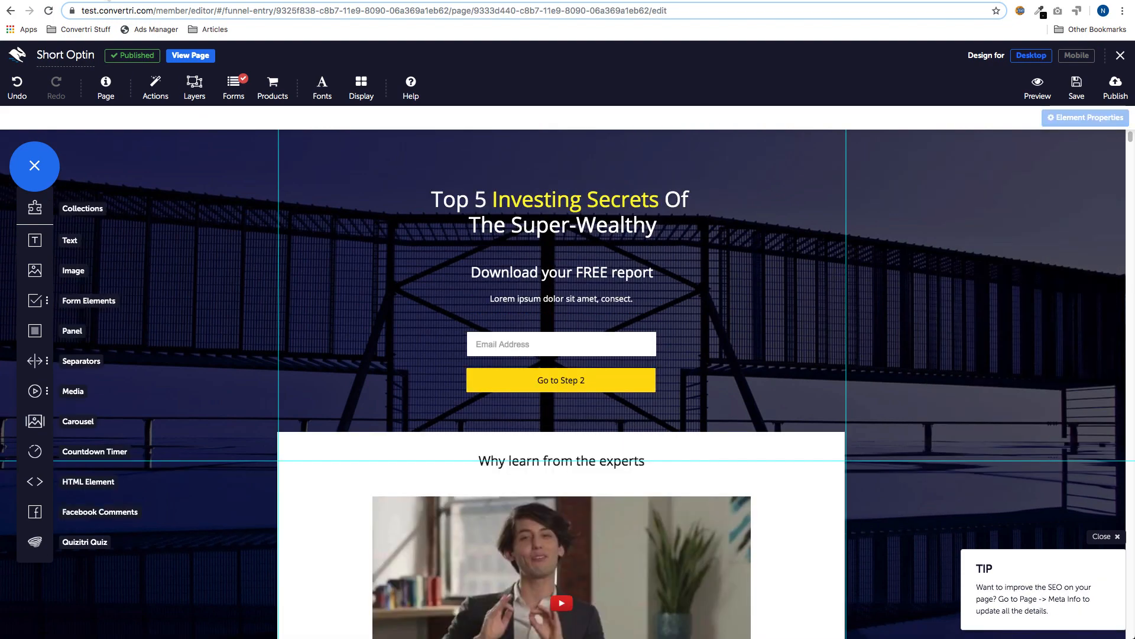
- Try the First Name field type with query string parameter 'firstname' as a comparison
left_click(501, 343)
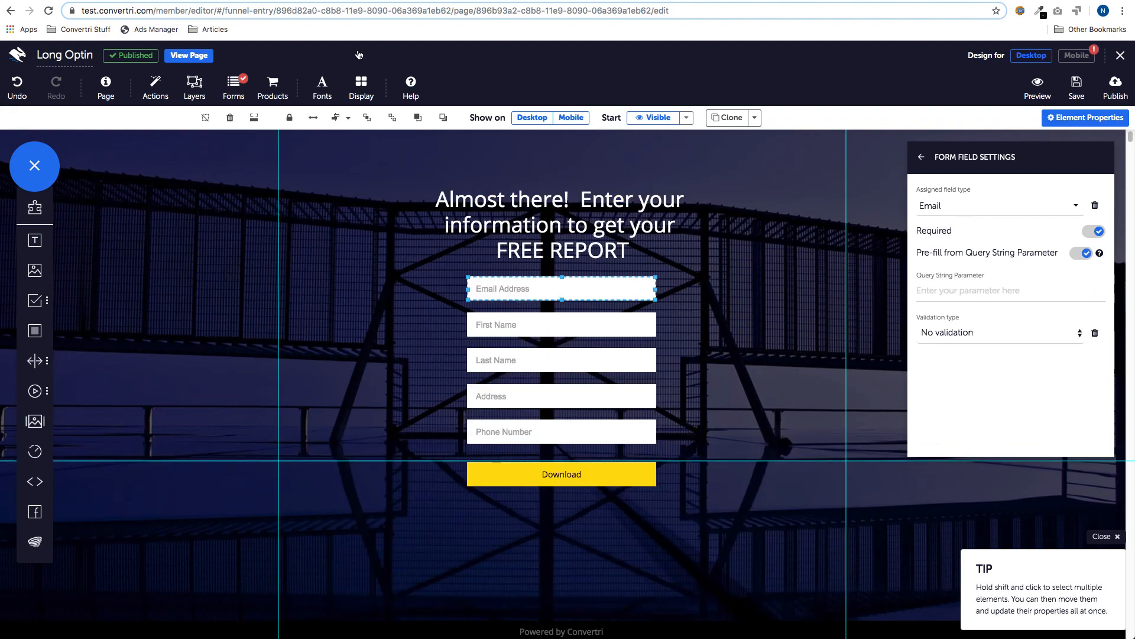
left_click(947, 292)
type("em")
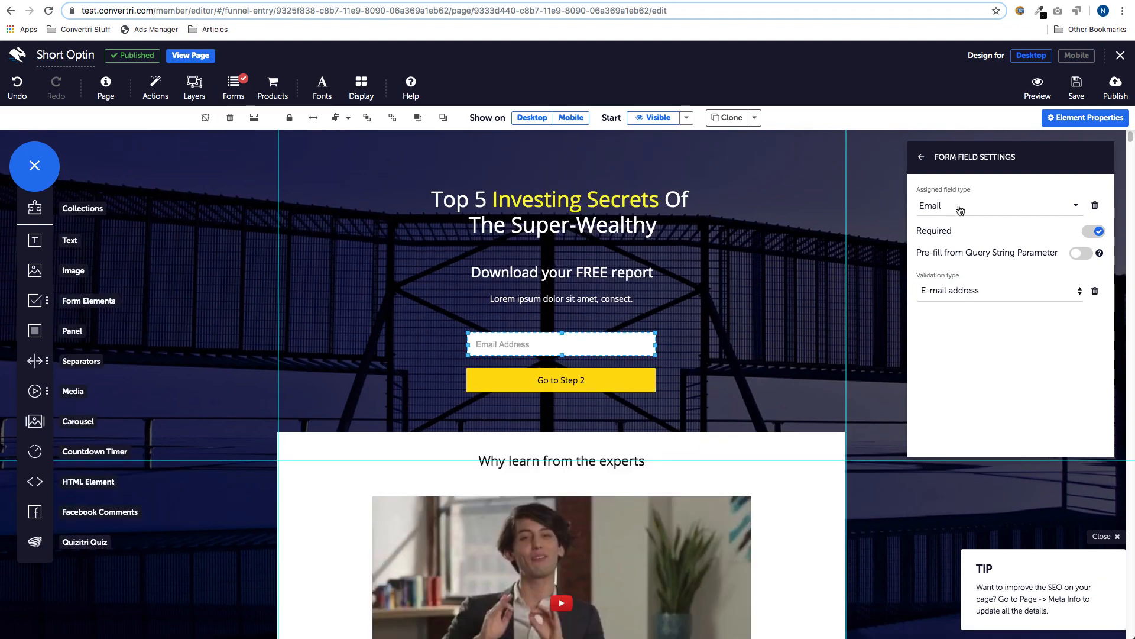
left_click(960, 211)
left_click(953, 286)
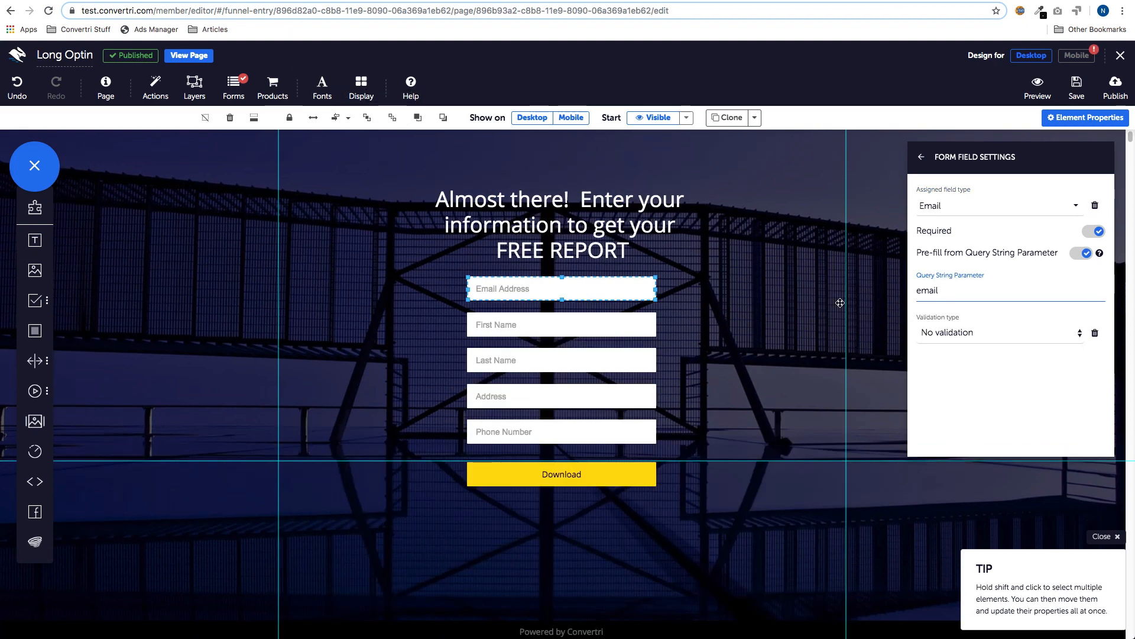
left_click_drag(944, 293, 917, 297)
type("firstname")
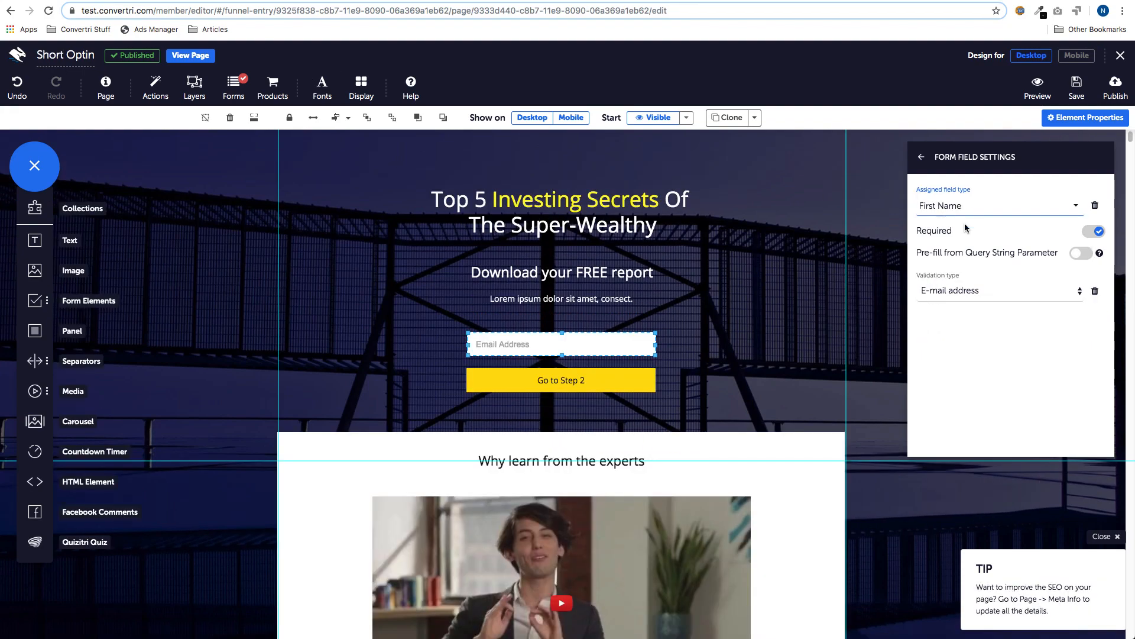
- Restore the Email field type and set the query string parameter to 'email'
left_click(969, 207)
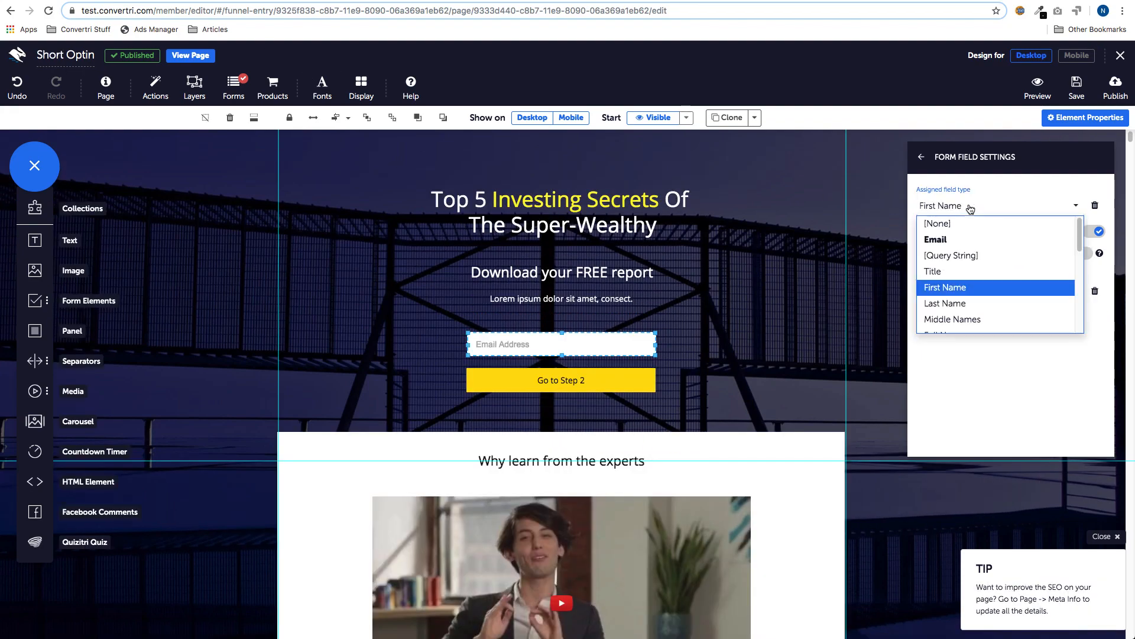
left_click(963, 235)
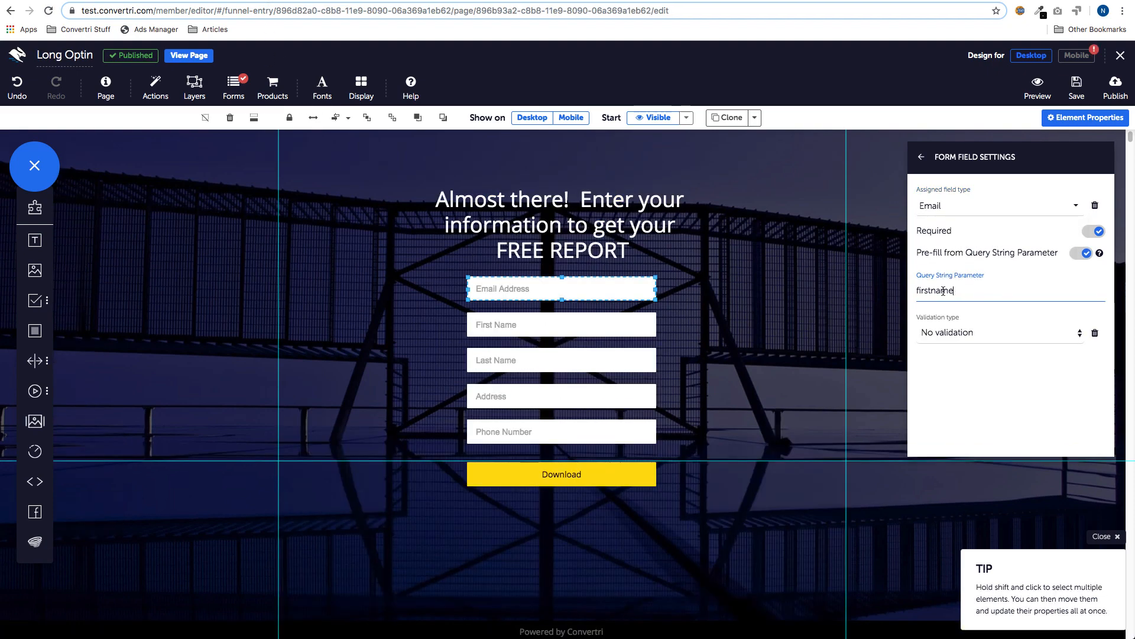
double_click(944, 290)
type("email")
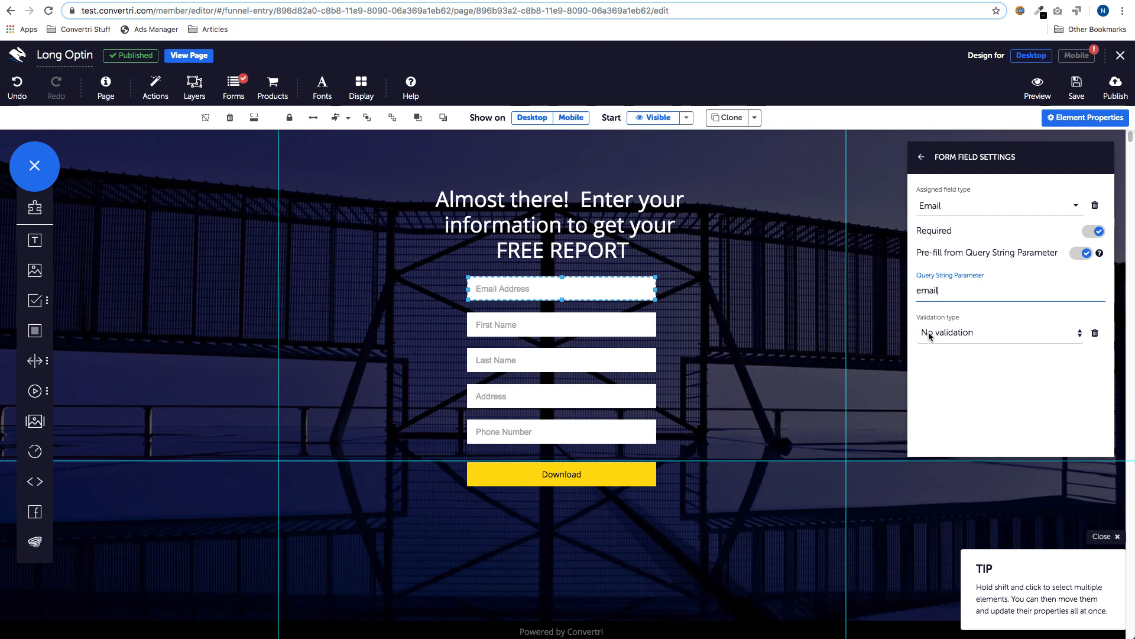
- Assign First Name, Last Name, Address and Phone types to their matching Long Optin inputs
left_click(623, 321)
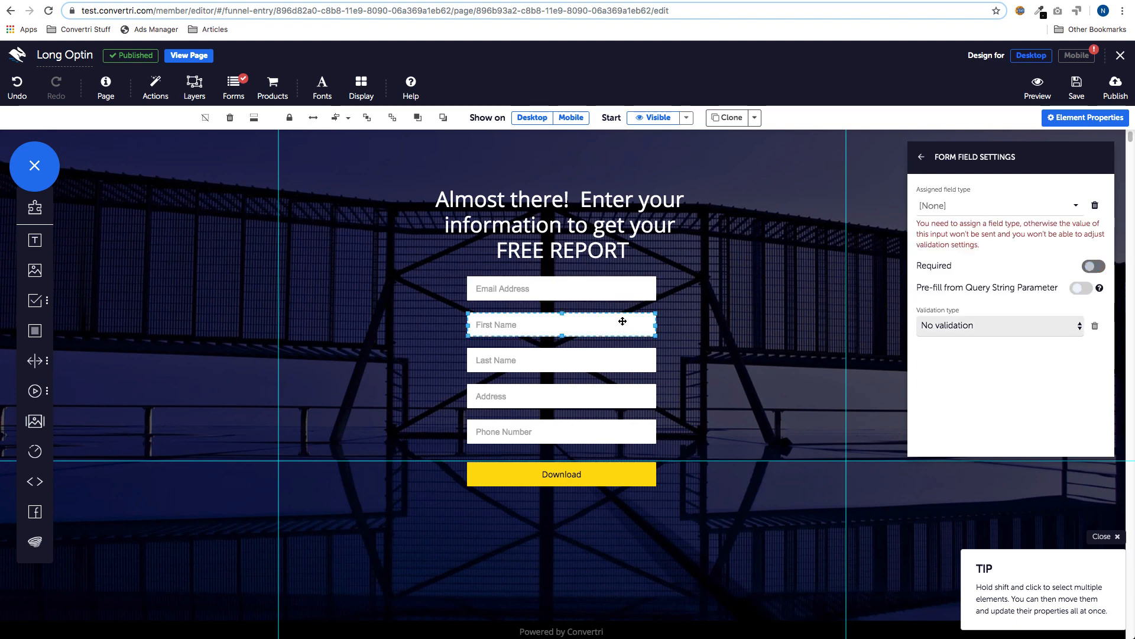
left_click(1015, 211)
left_click(954, 255)
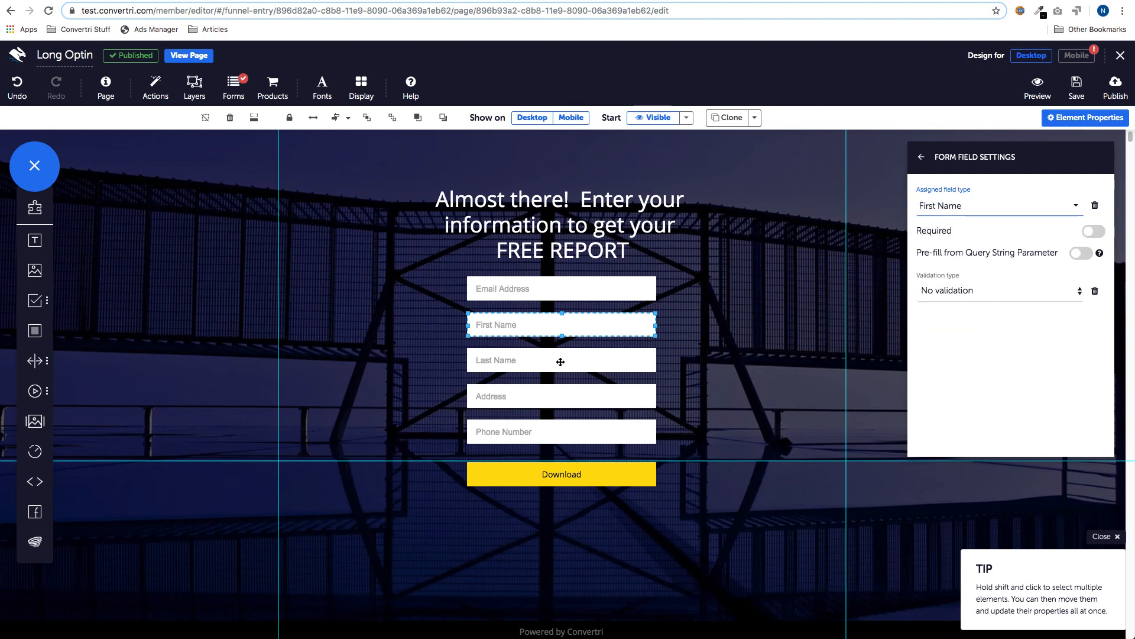
left_click(560, 362)
left_click(999, 206)
left_click(946, 272)
left_click(591, 395)
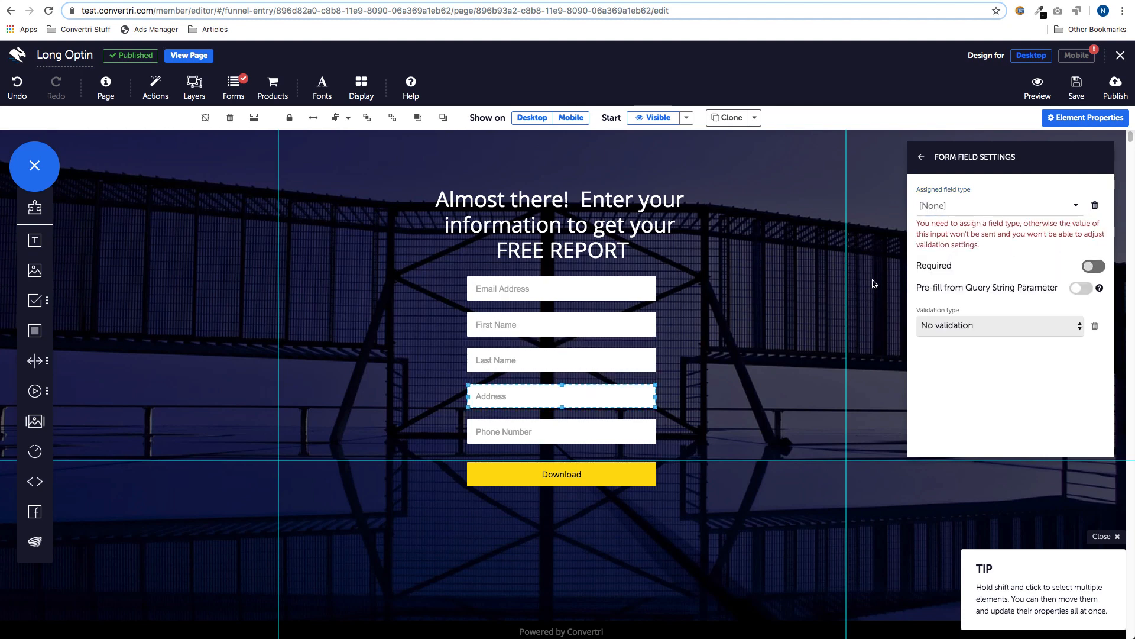
left_click(953, 212)
left_click(946, 301)
left_click(588, 432)
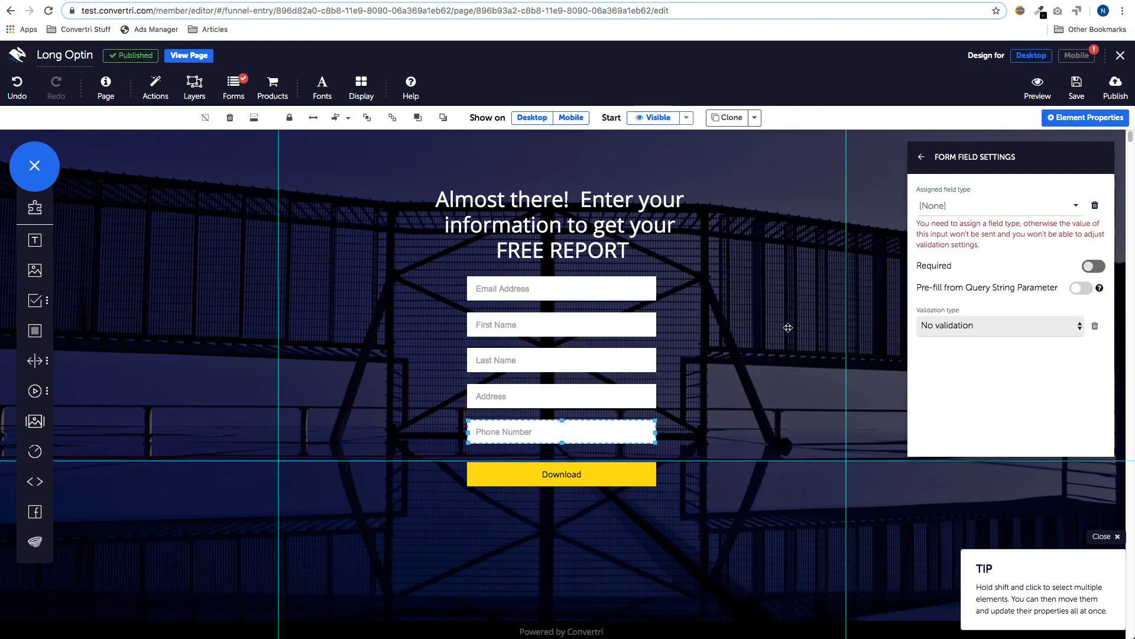
left_click(1006, 208)
left_click(929, 334)
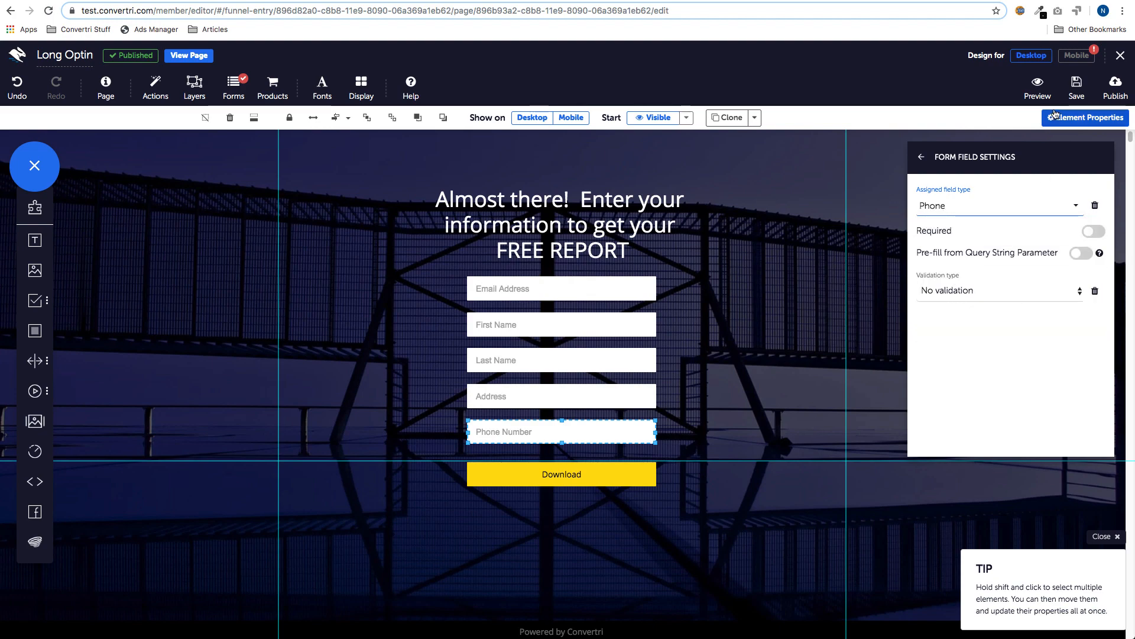
- Save the Long Optin page and publish it at optinpart2
left_click(1076, 89)
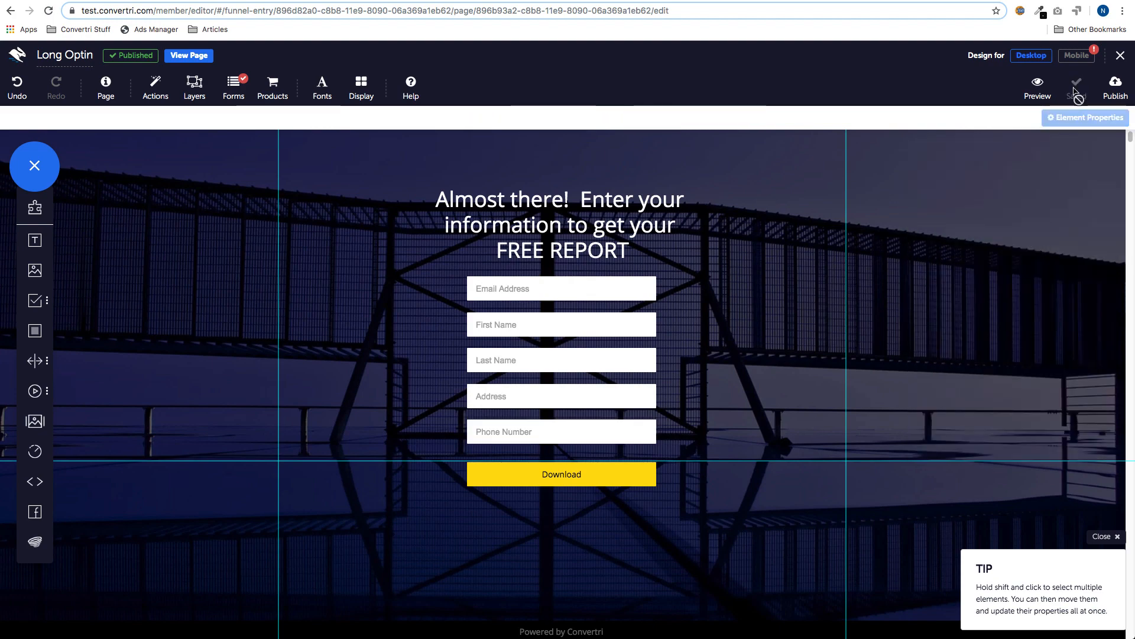
left_click(1115, 87)
left_click(674, 186)
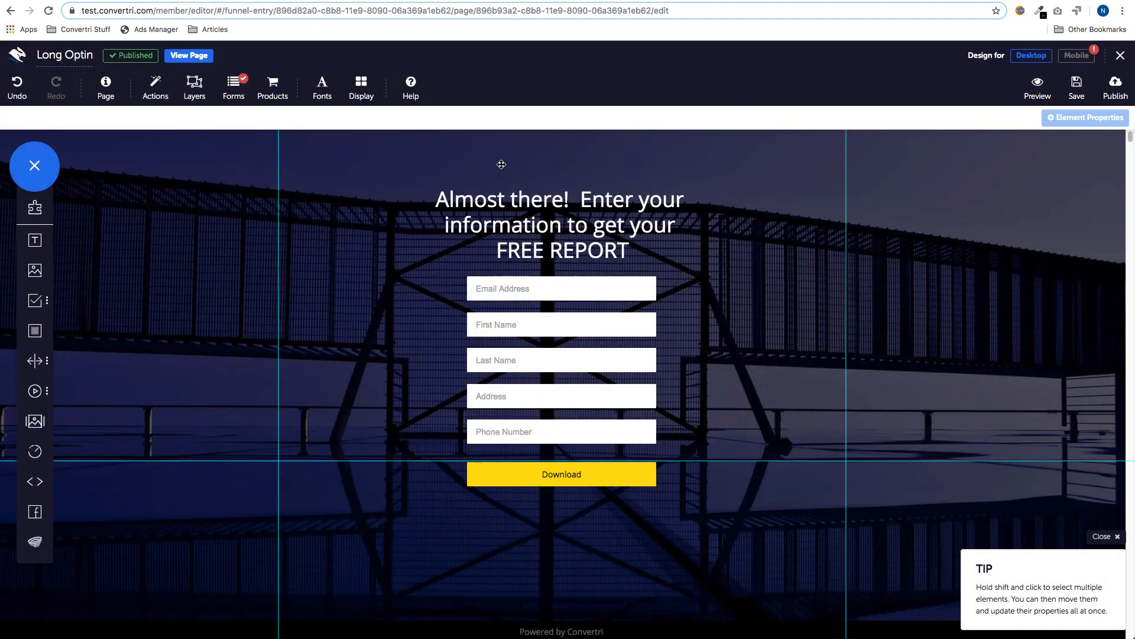
- Open both live pages, submit a test email address on optinpart1, and continue to step 2
left_click(193, 56)
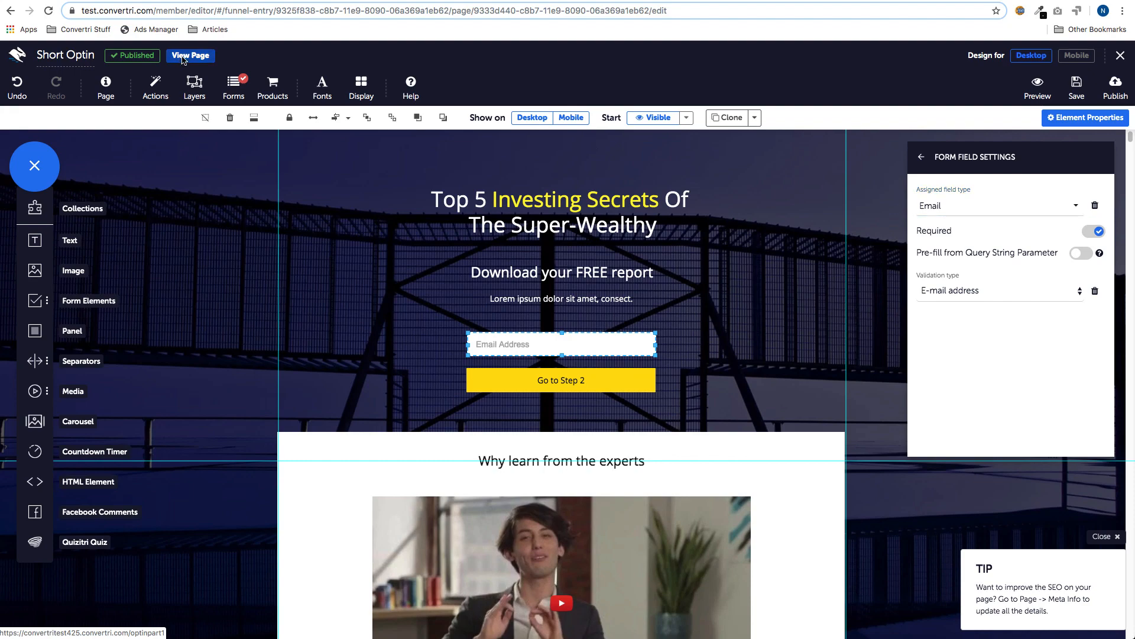
left_click(183, 57)
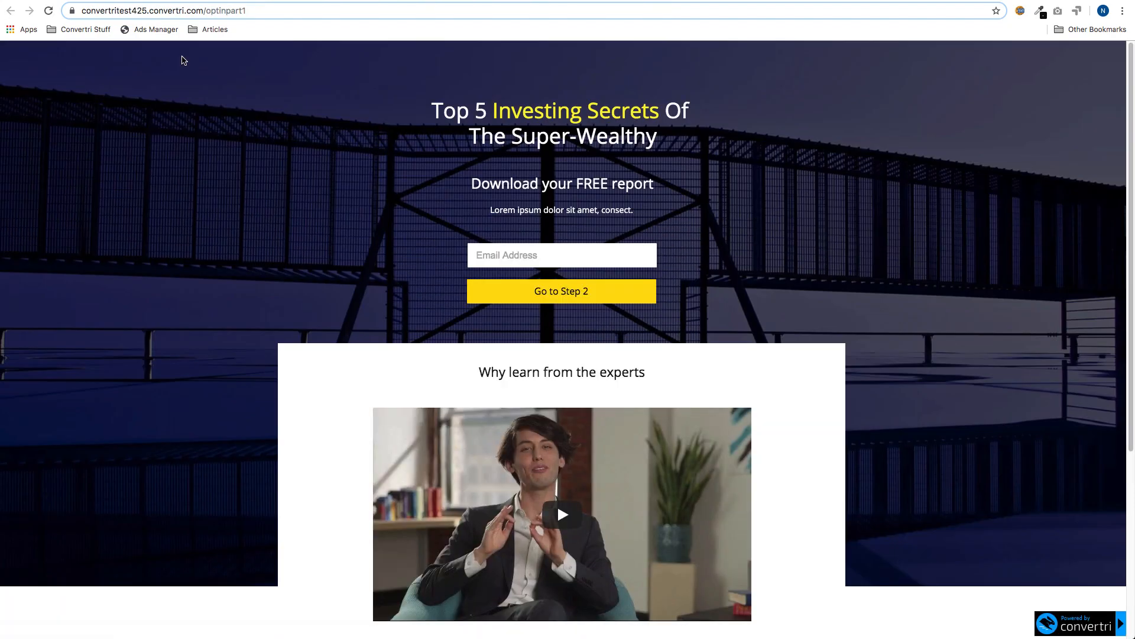
left_click(521, 261)
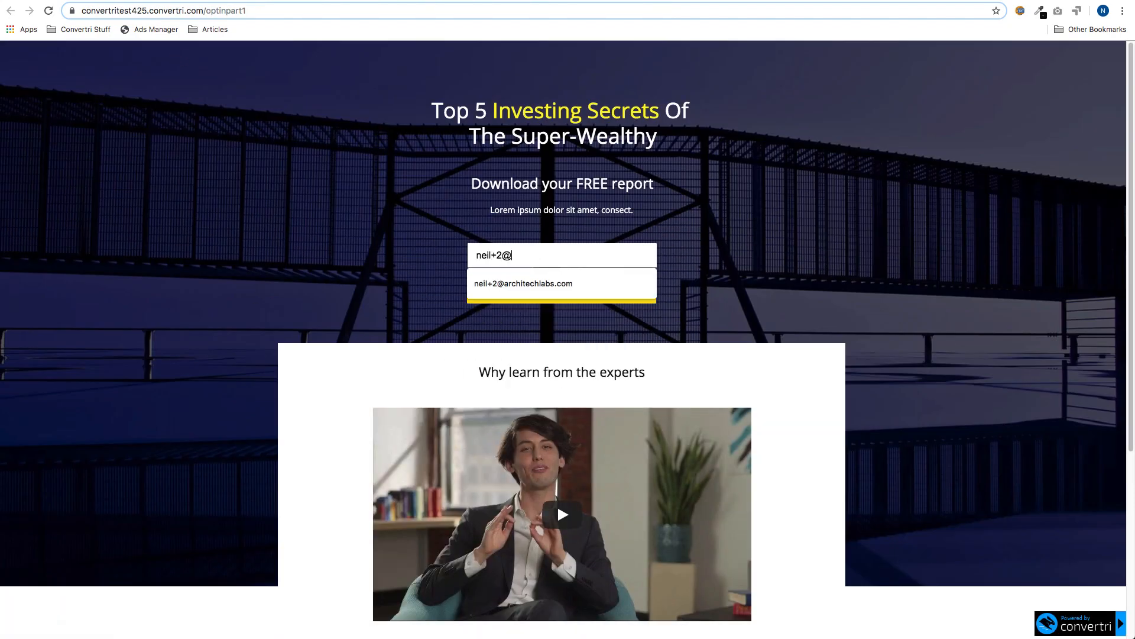
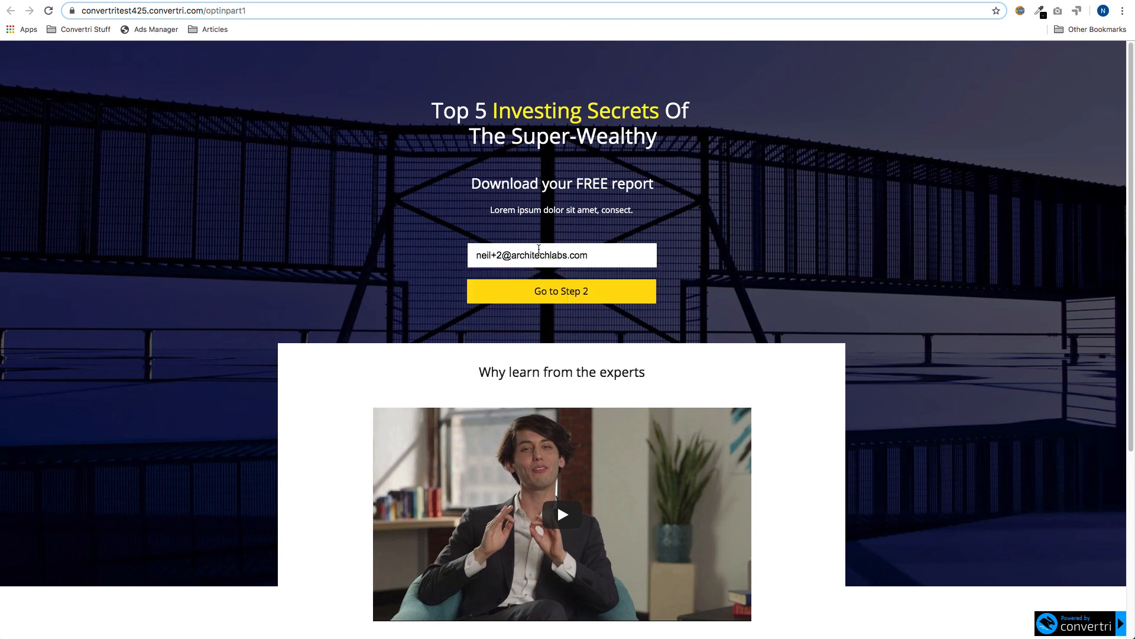
left_click(568, 299)
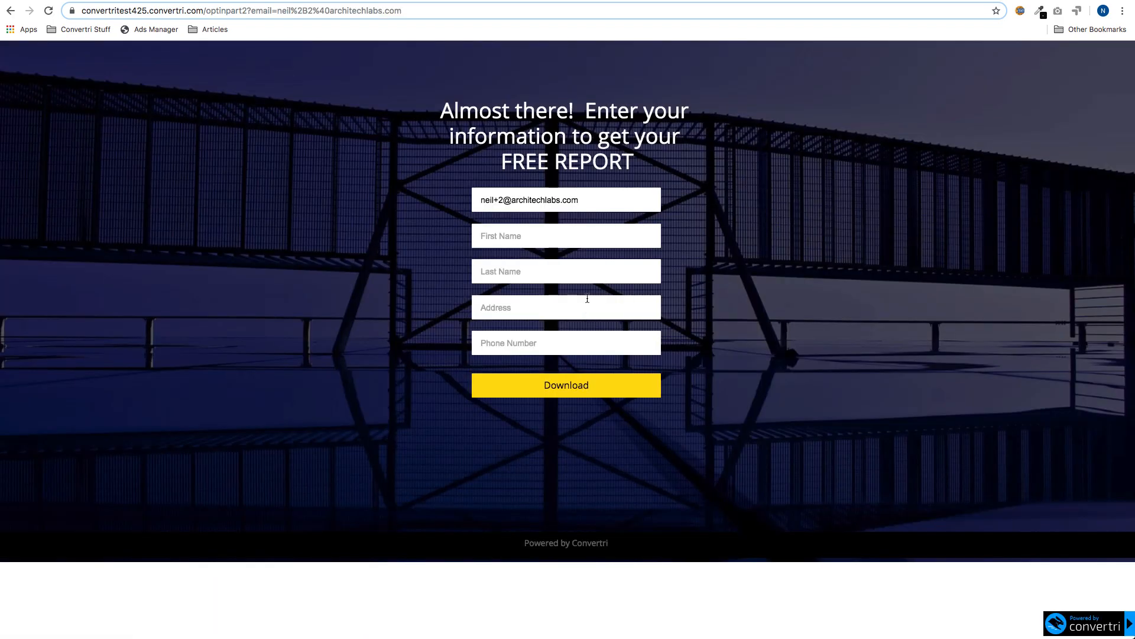